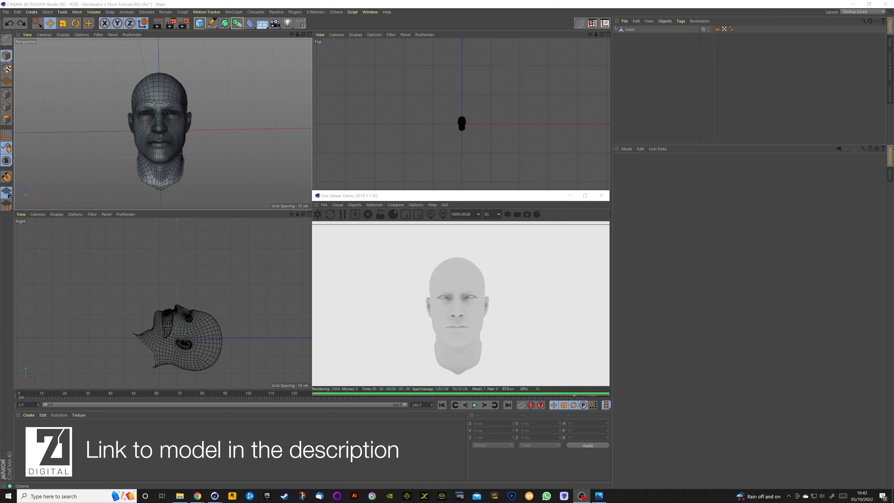
# Step: Add a plane, raise it to about 19 cm in Y so it covers the head, and enable its X-Ray display
pyautogui.moveTo(303, 34); pyautogui.dragTo(278, 53)
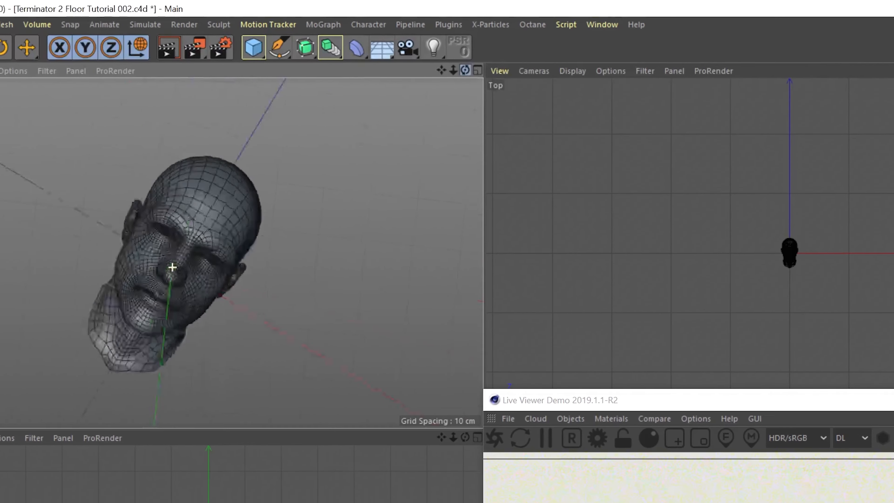
pyautogui.moveTo(465, 70); pyautogui.dragTo(461, 48)
pyautogui.click(258, 49)
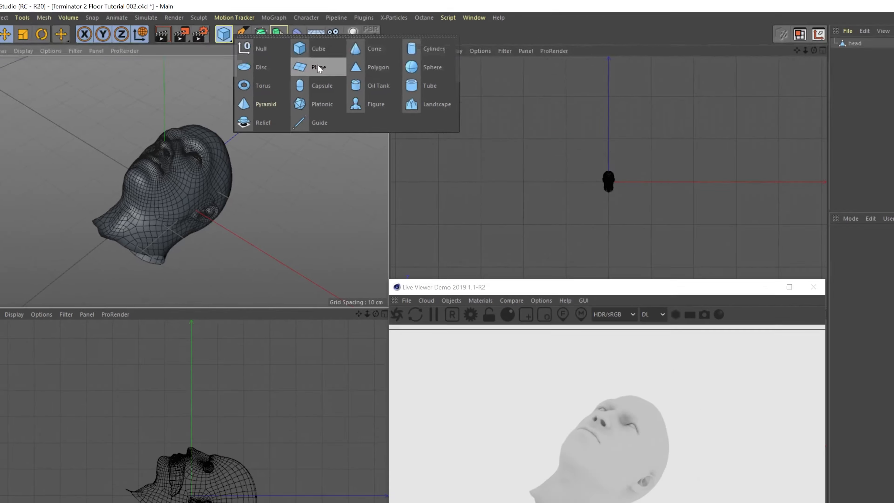
pyautogui.click(388, 95)
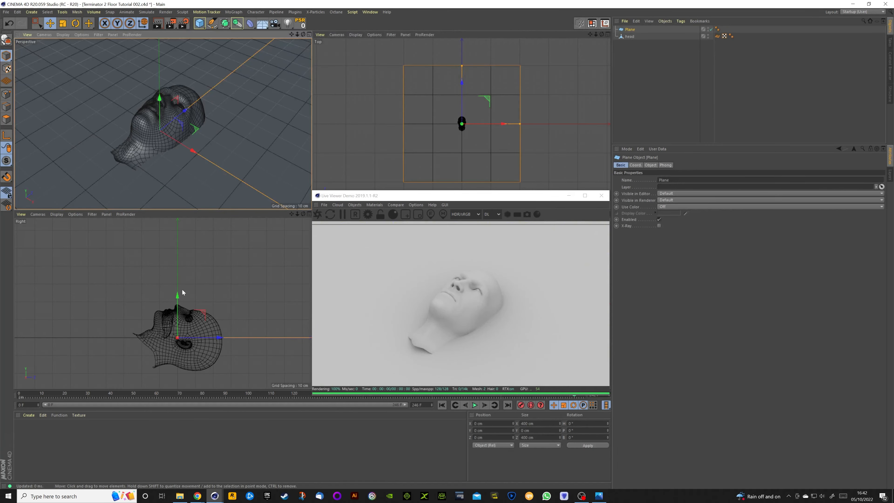
pyautogui.moveTo(178, 296); pyautogui.dragTo(180, 283)
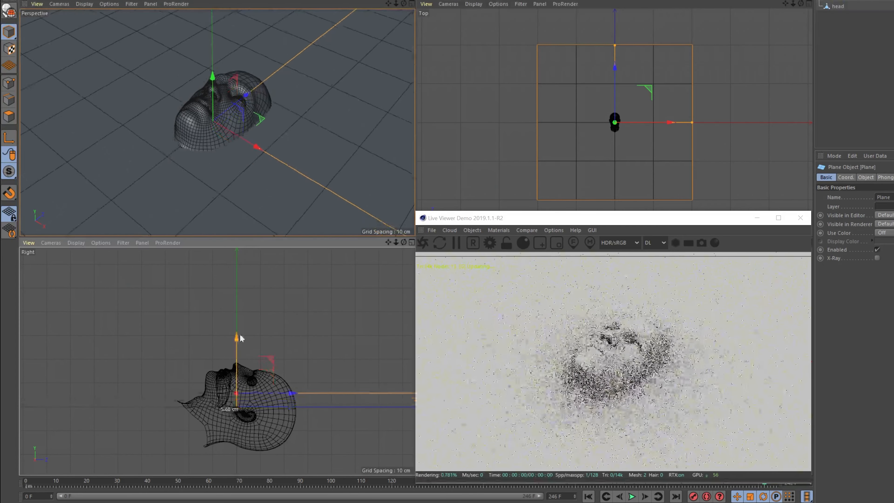
pyautogui.moveTo(240, 334); pyautogui.dragTo(249, 306)
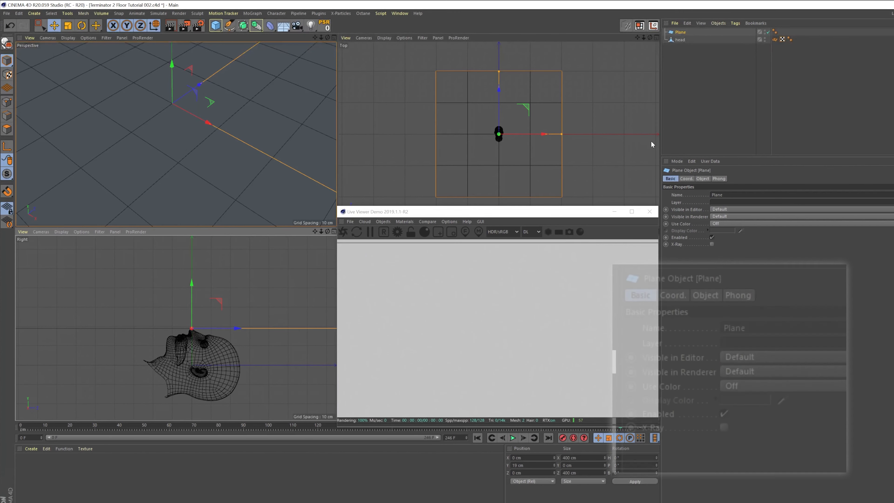
pyautogui.click(712, 244)
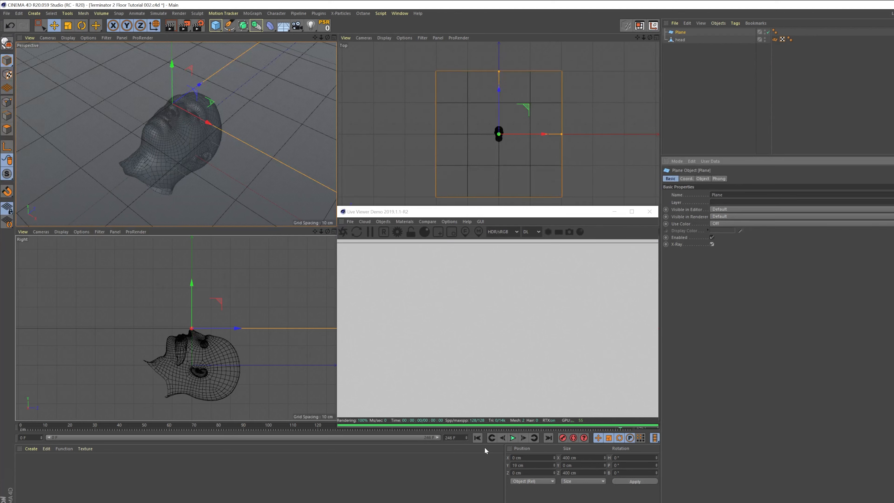
# Step: Record a keyframe at frame 0 for the head in its position below the plane
pyautogui.click(477, 438)
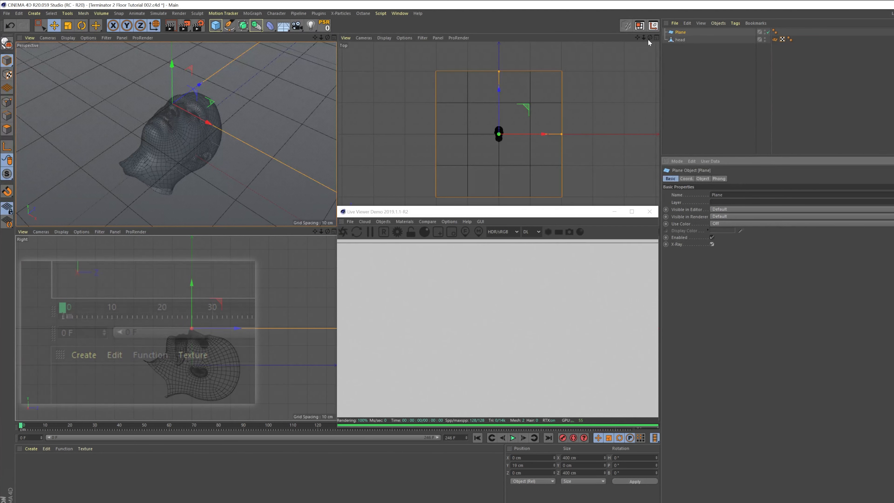
pyautogui.click(681, 40)
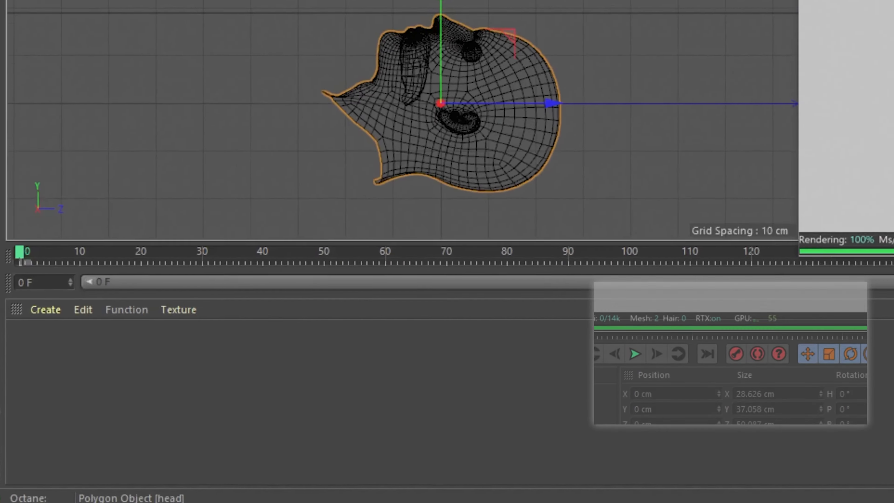
pyautogui.click(735, 357)
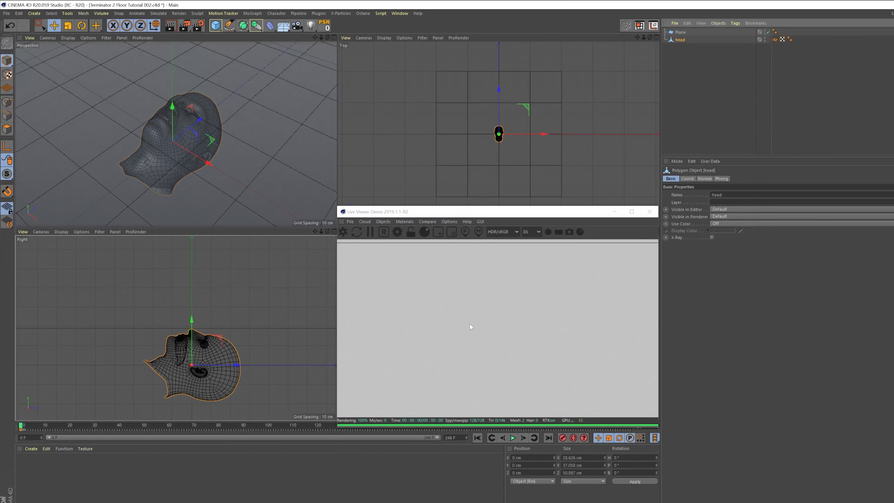
# Step: At frame 220, raise the head through the plane to about 33.7 cm in Y
pyautogui.moveTo(493, 213); pyautogui.dragTo(493, 206)
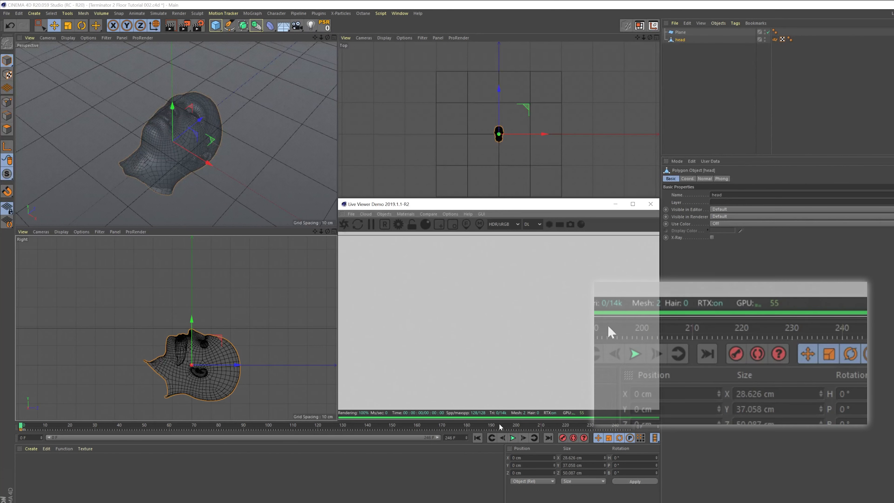
pyautogui.click(566, 426)
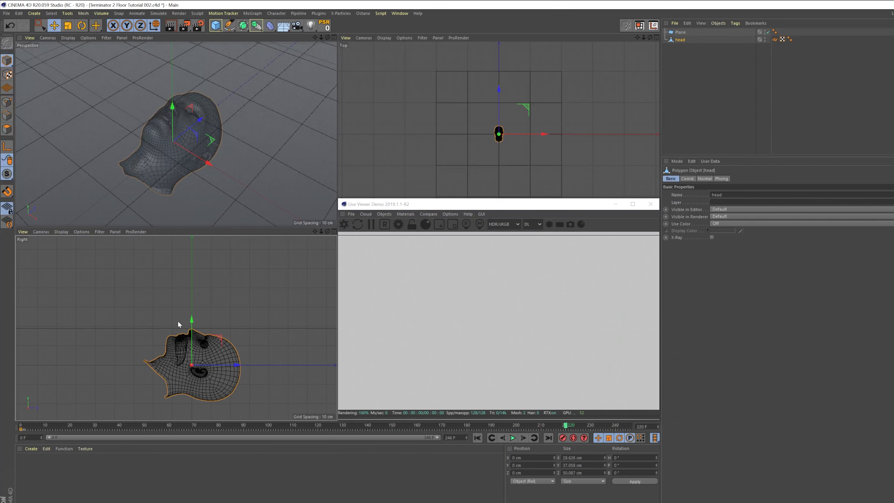
pyautogui.moveTo(192, 325); pyautogui.dragTo(194, 258)
pyautogui.moveTo(315, 38); pyautogui.dragTo(323, 92)
# Step: Rotate the head upright to a 50° pitch and record a keyframe at frame 220
pyautogui.press('r')
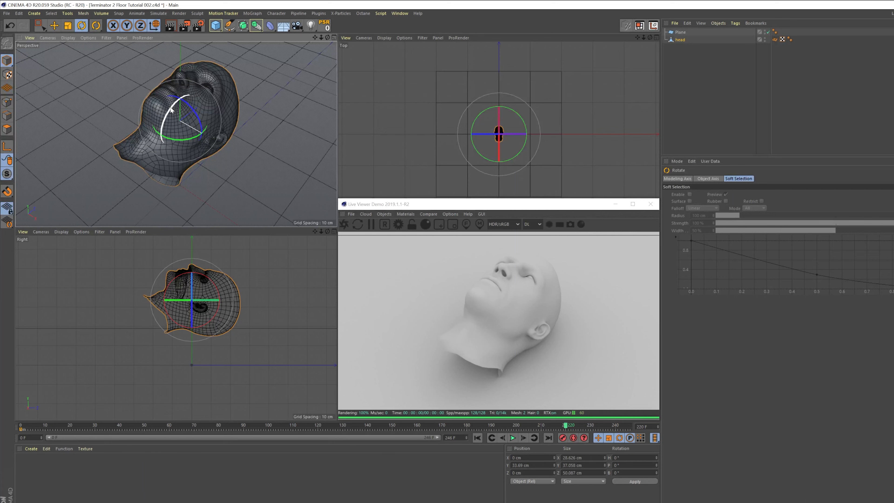
pyautogui.moveTo(171, 110); pyautogui.dragTo(163, 133)
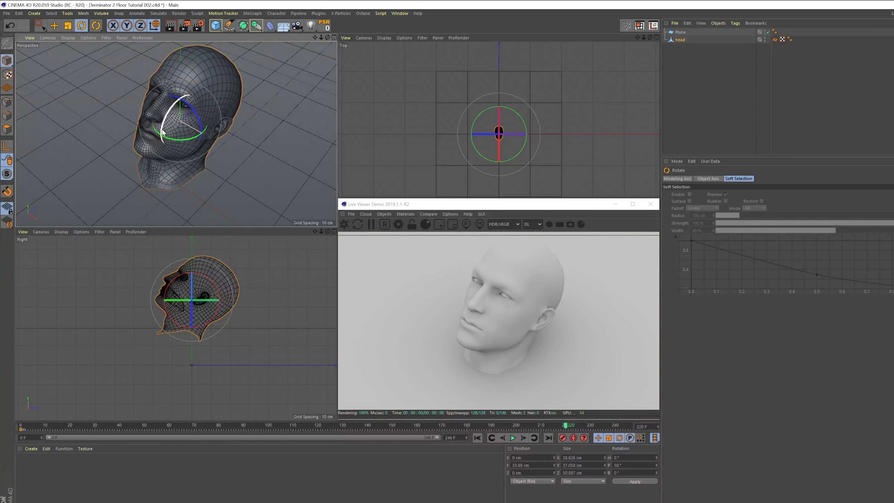
pyautogui.click(54, 27)
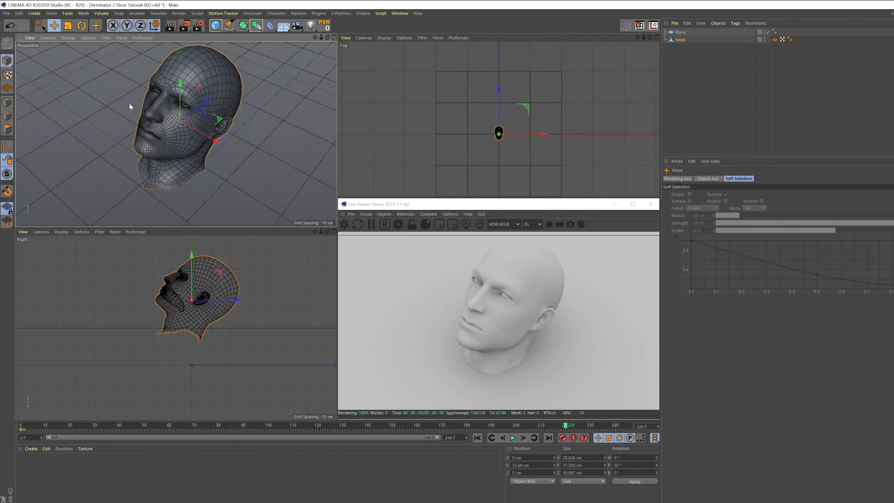
pyautogui.click(562, 439)
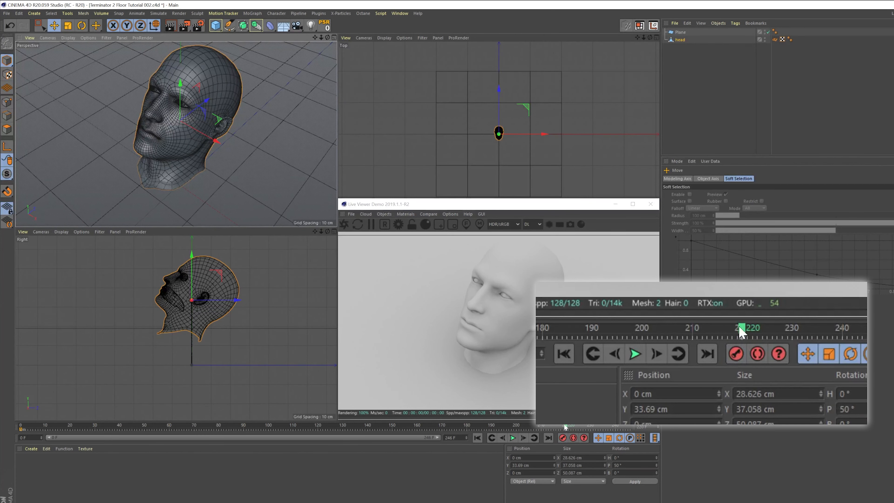
# Step: Play the head animation from the first frame to check the rise and rotation
pyautogui.click(478, 438)
pyautogui.click(513, 437)
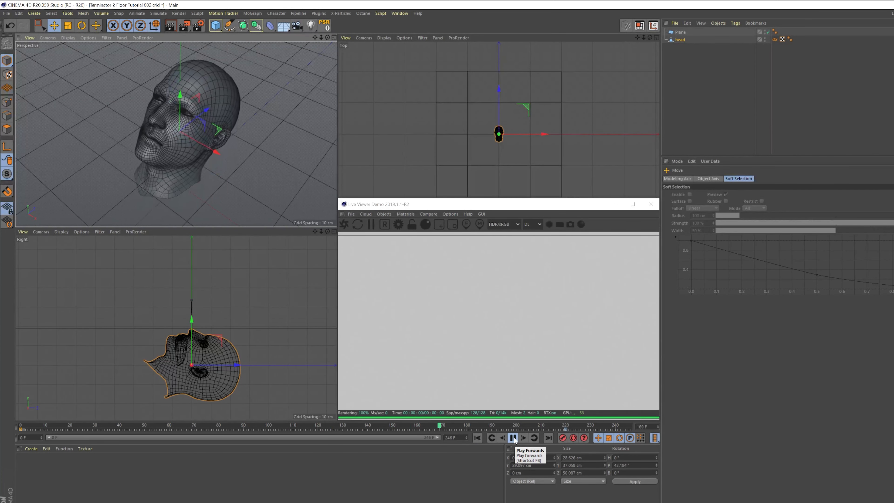
pyautogui.click(514, 438)
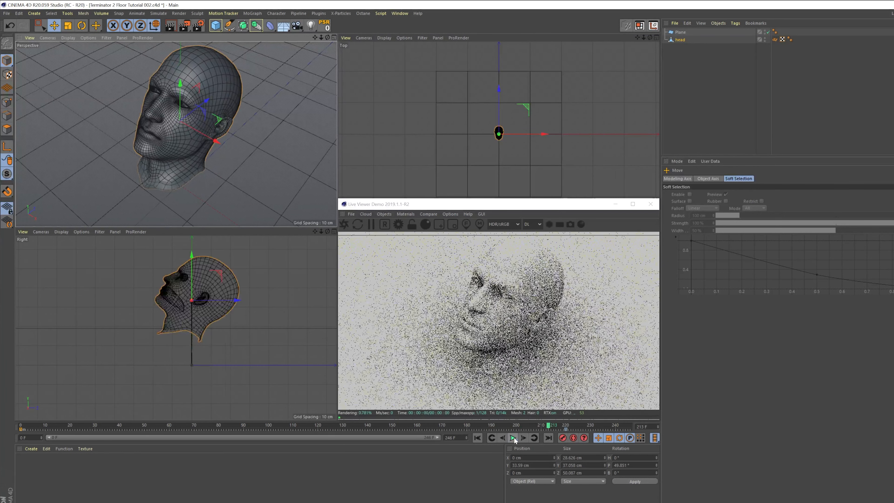
# Step: Turn off the plane's X-Ray display and preview the head emerging from the plane, starting at frame 0
pyautogui.click(680, 32)
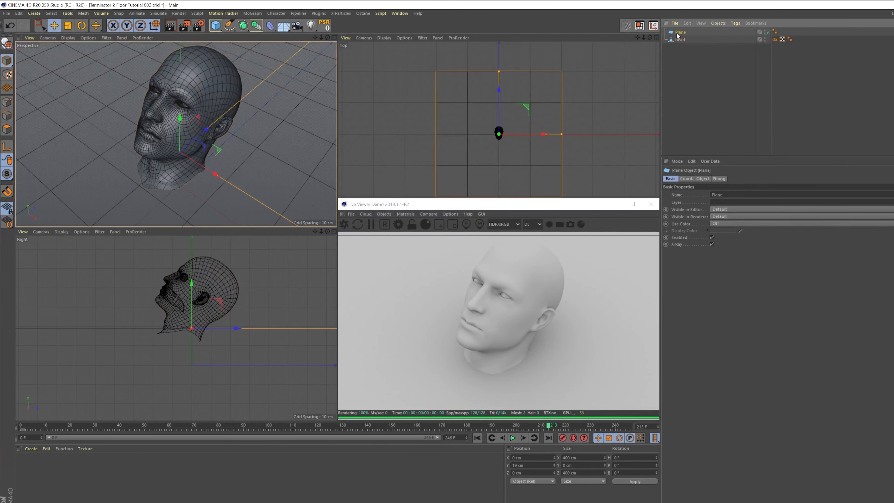
pyautogui.click(711, 243)
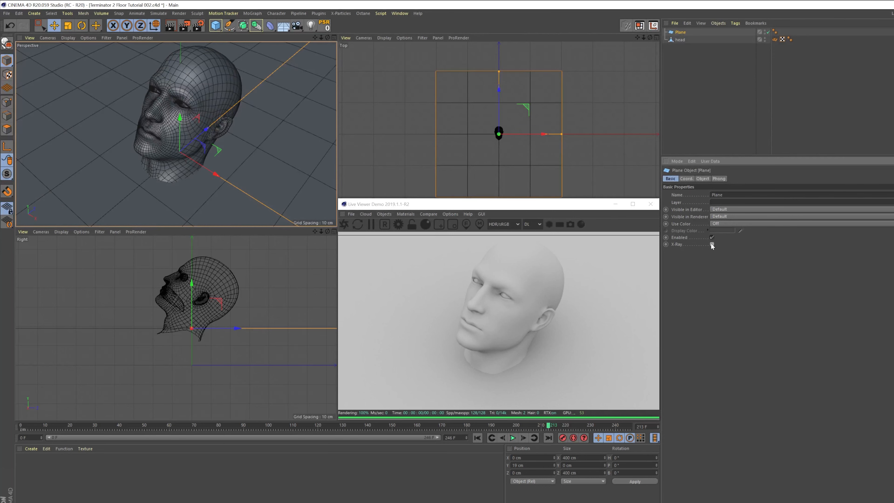
pyautogui.click(478, 438)
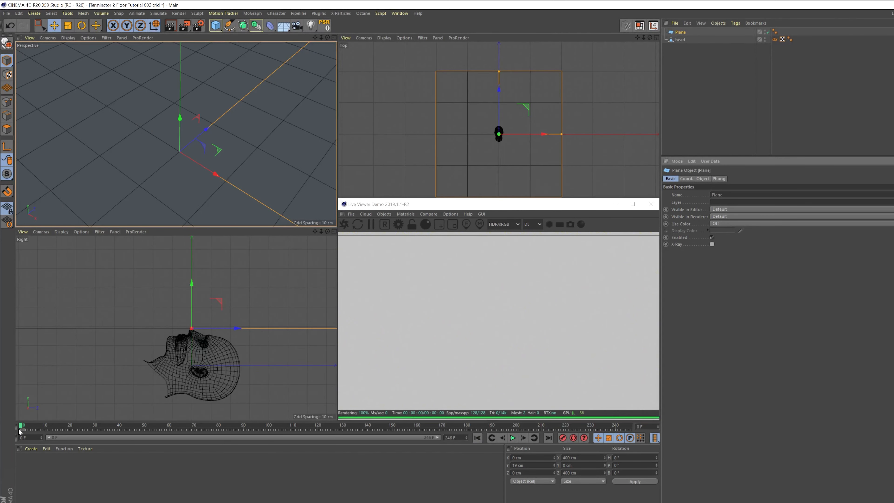
pyautogui.moveTo(21, 427)
pyautogui.mouseDown()
pyautogui.moveTo(311, 430)
pyautogui.moveTo(20, 431)
pyautogui.mouseUp()
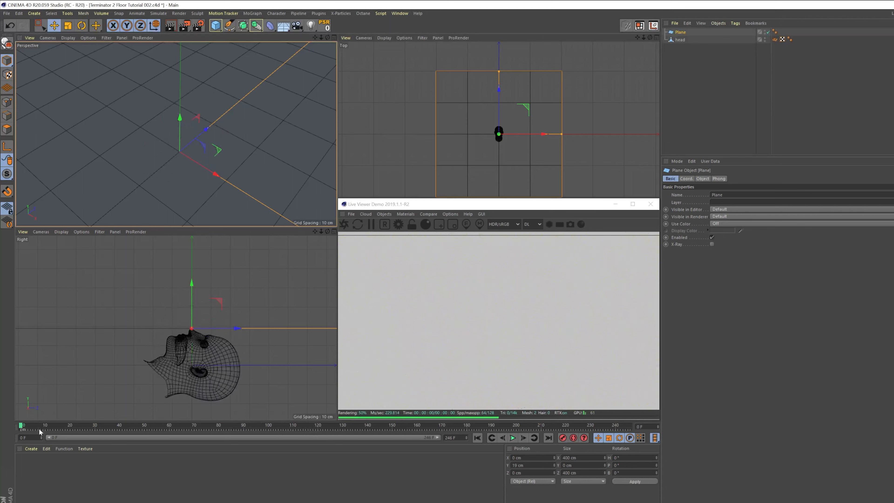
pyautogui.click(513, 438)
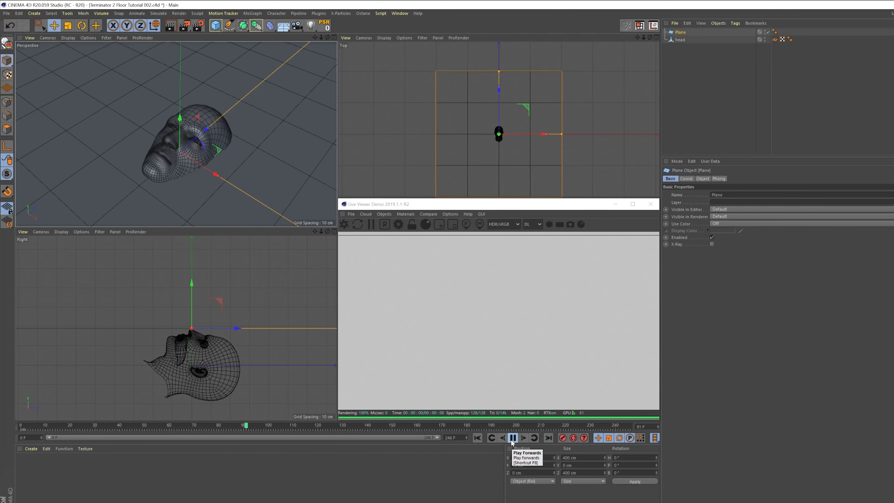
pyautogui.click(512, 437)
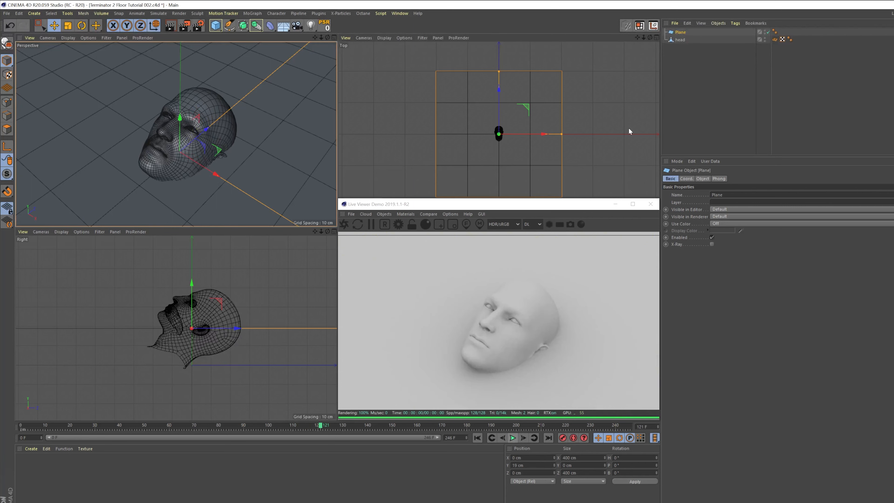
# Step: With autokeying active at frame 121, tilt the head to about 17.4° pitch, stop autokeying and return to the first frame
pyautogui.click(679, 40)
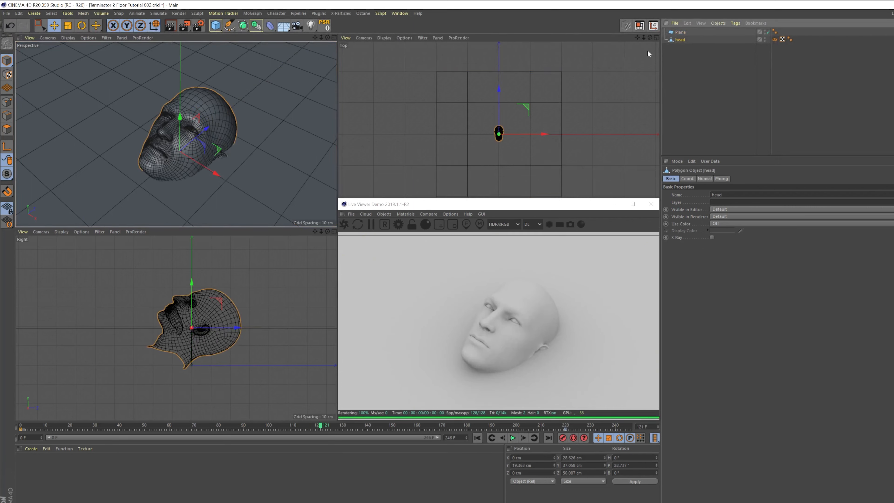
pyautogui.click(573, 438)
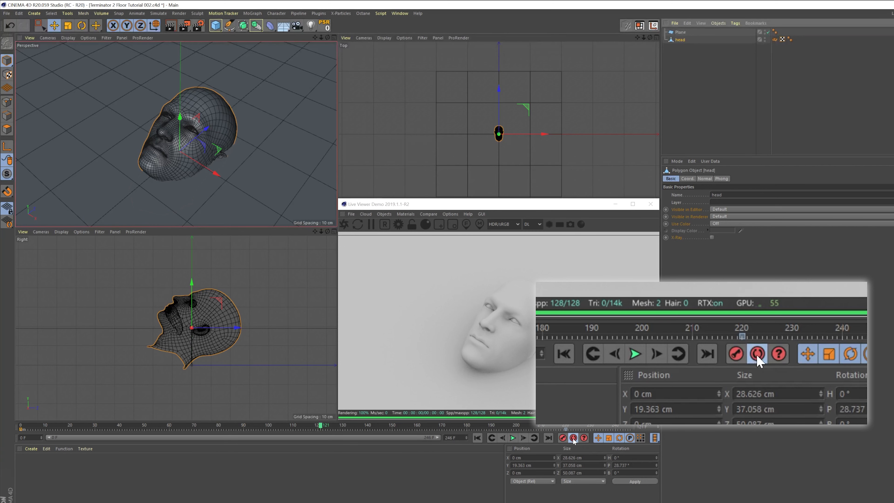
pyautogui.click(81, 30)
pyautogui.moveTo(168, 147); pyautogui.dragTo(176, 146)
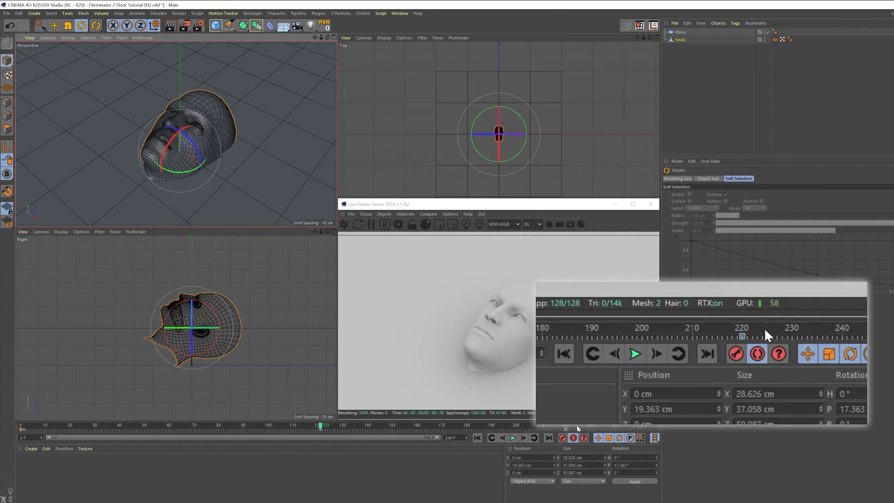
pyautogui.click(573, 438)
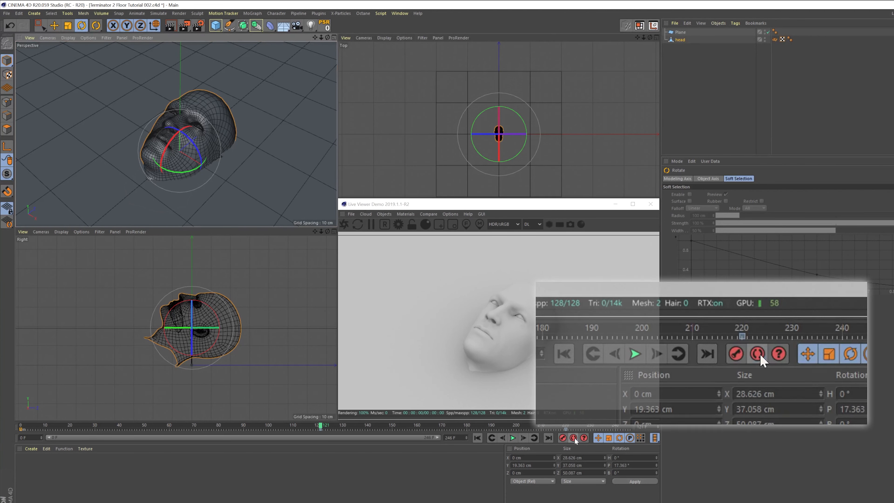
pyautogui.click(477, 438)
# Step: Add an Octane camera to the scene and make it the active camera of the perspective view
pyautogui.click(686, 72)
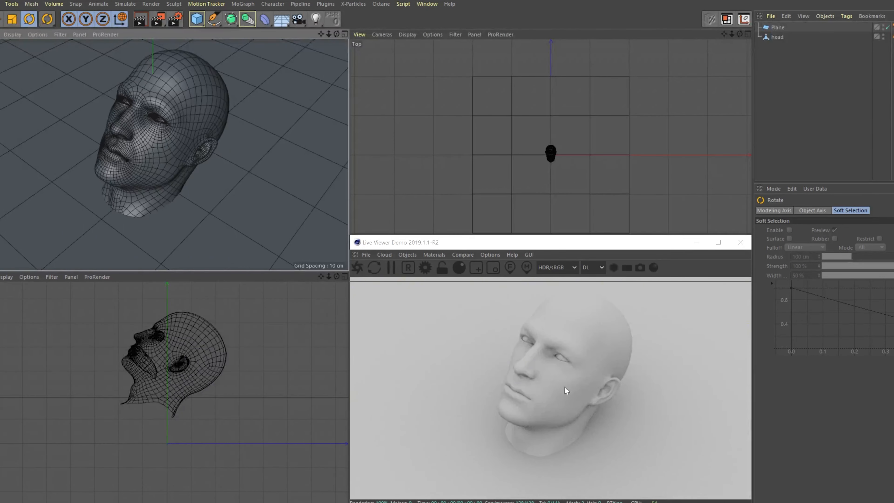
pyautogui.click(404, 254)
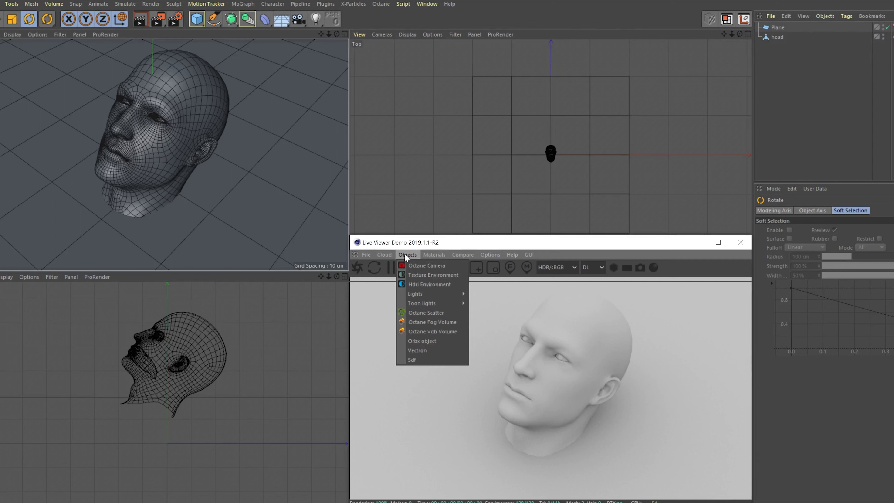
pyautogui.click(412, 264)
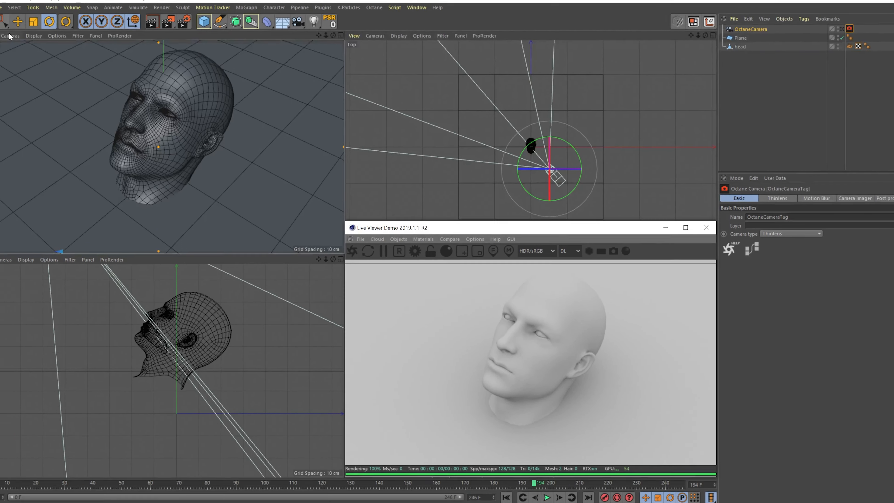
pyautogui.click(48, 38)
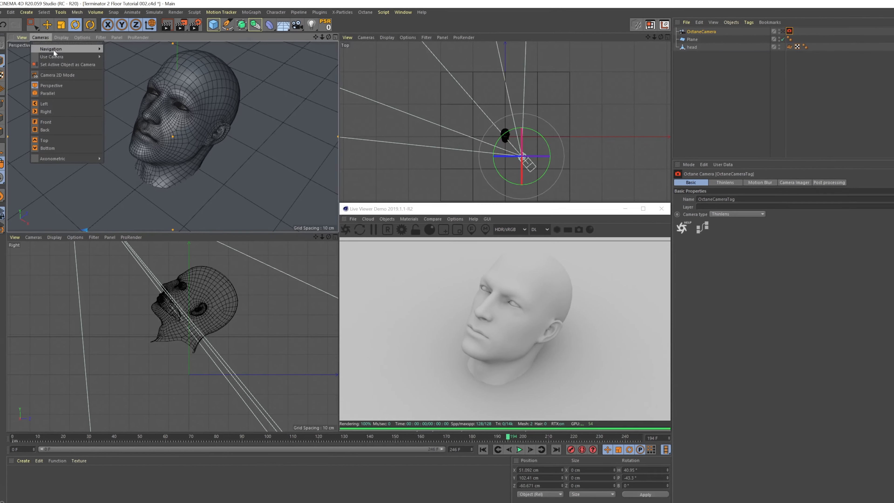
pyautogui.moveTo(69, 56)
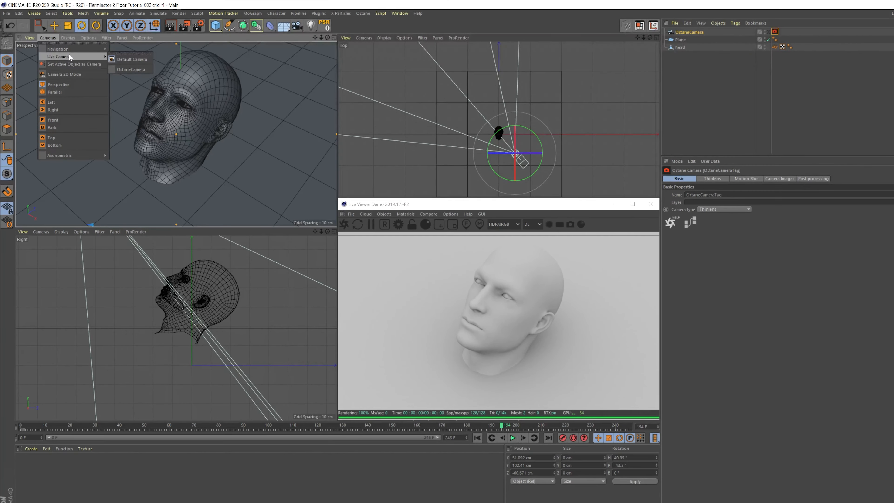
pyautogui.click(130, 69)
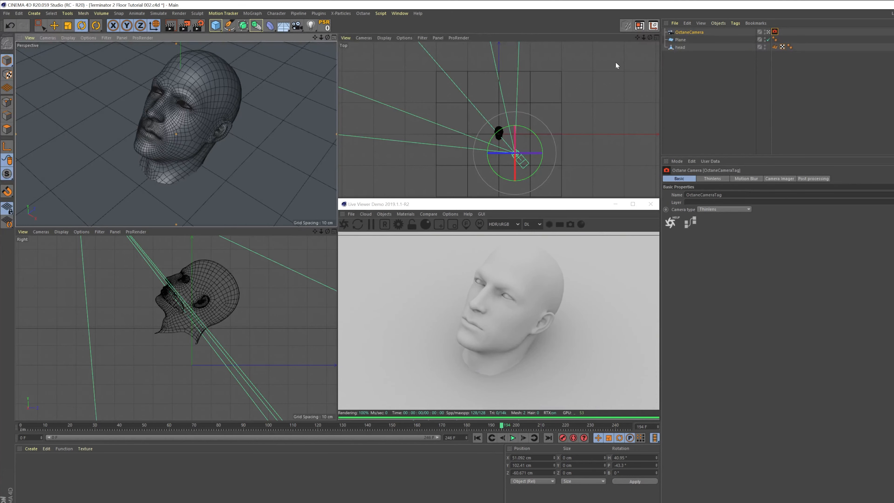
# Step: Frame the head from the front and above in the Octane camera view and lock the camera with a Protection tag
pyautogui.click(680, 47)
pyautogui.moveTo(327, 37)
pyautogui.mouseDown()
pyautogui.moveTo(310, 39)
pyautogui.moveTo(328, 40)
pyautogui.moveTo(310, 36)
pyautogui.moveTo(318, 24)
pyautogui.mouseUp()
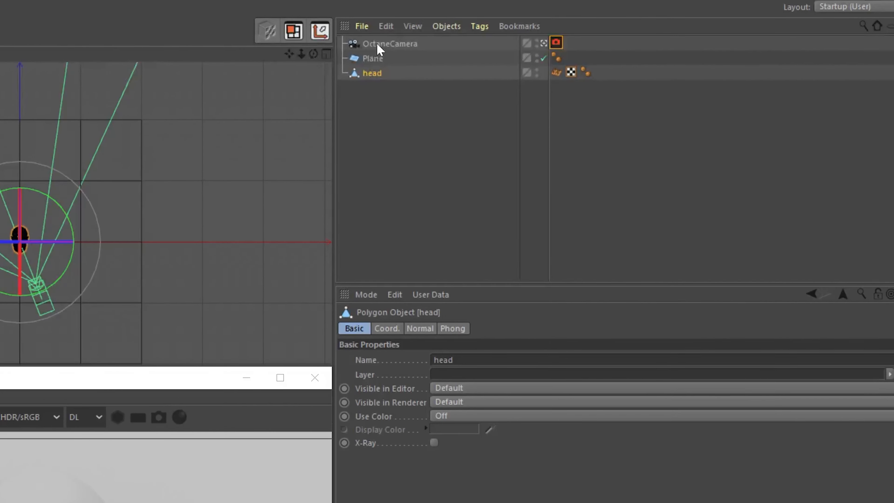
pyautogui.rightClick(683, 32)
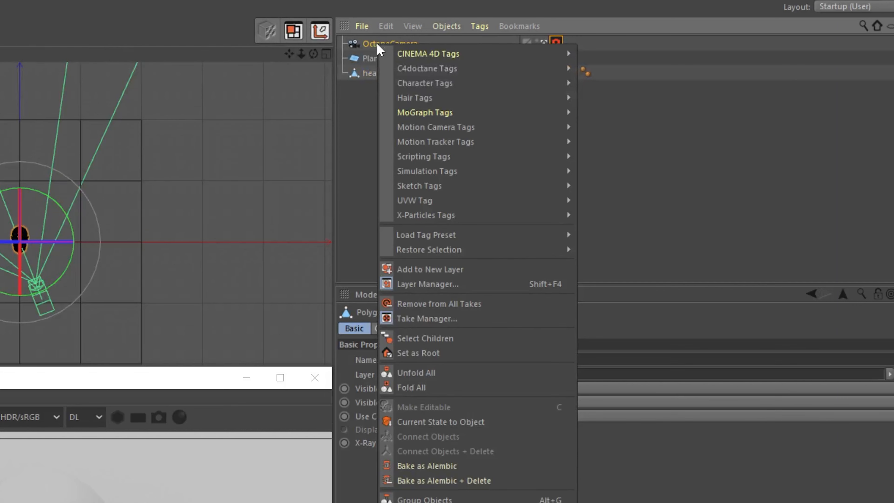
pyautogui.moveTo(404, 55)
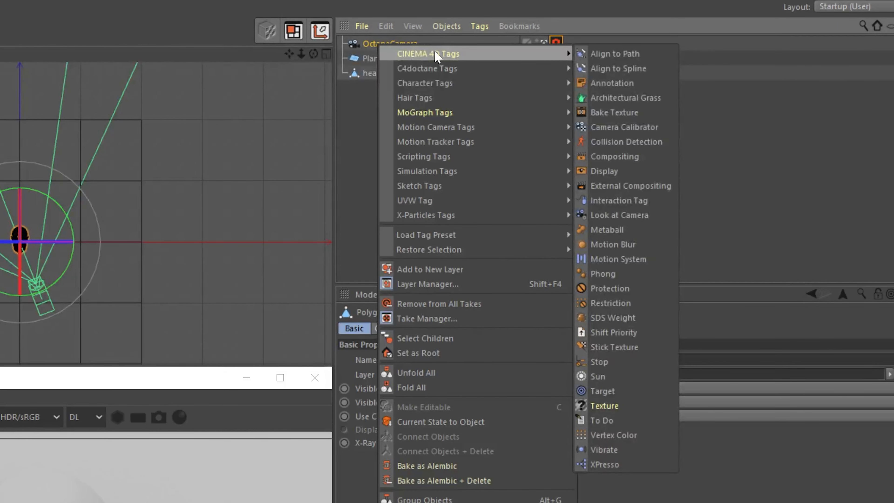
pyautogui.click(620, 288)
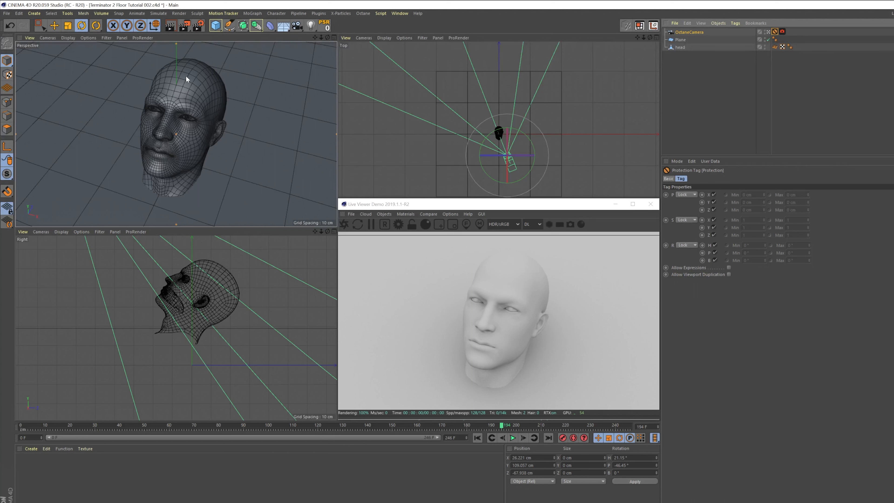
pyautogui.moveTo(328, 38); pyautogui.dragTo(328, 38)
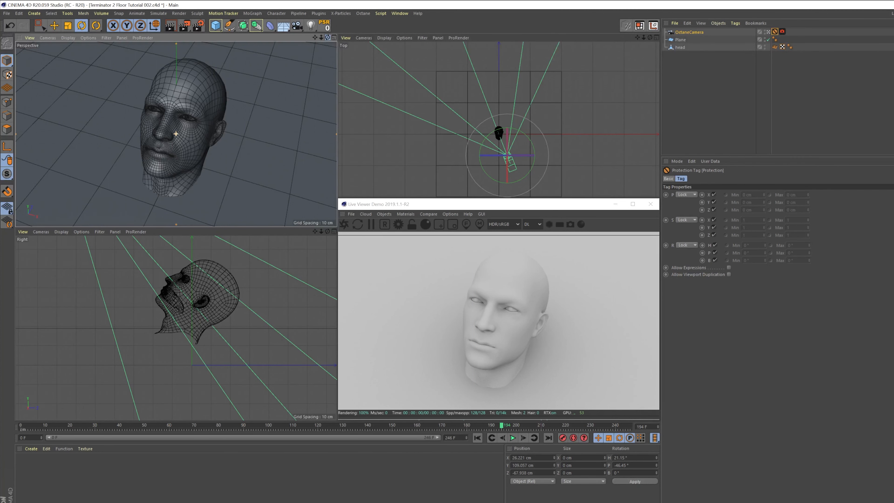
# Step: Switch the perspective view to the default camera and look at the head from a low side angle
pyautogui.click(54, 26)
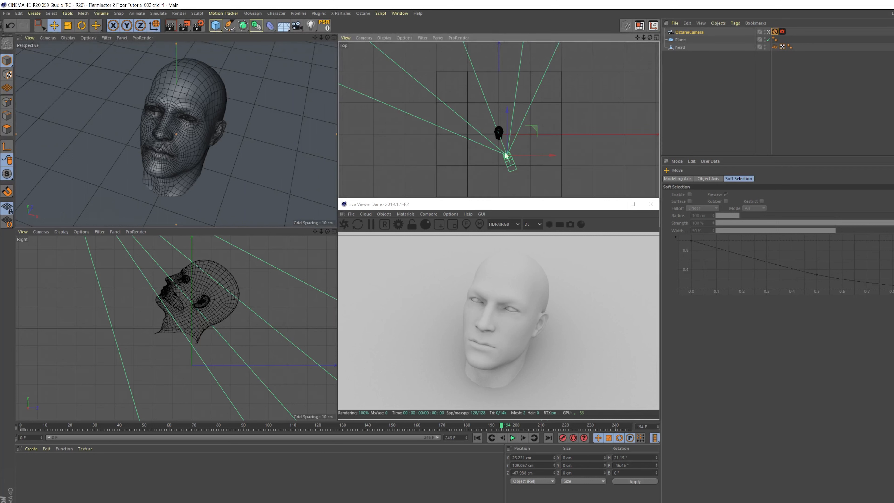
pyautogui.click(50, 38)
pyautogui.moveTo(61, 57)
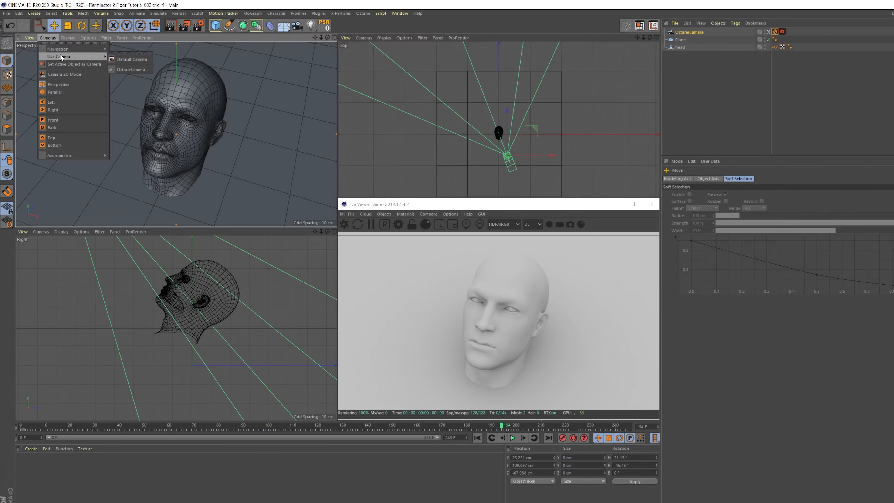
pyautogui.click(128, 59)
pyautogui.moveTo(327, 38); pyautogui.dragTo(246, 71)
pyautogui.click(217, 84)
pyautogui.moveTo(325, 38)
pyautogui.mouseDown()
pyautogui.moveTo(327, 68)
pyautogui.moveTo(326, 32)
pyautogui.mouseUp()
# Step: Play the head animation from the first frame to frame 184 and inspect the raised head from above
pyautogui.click(477, 438)
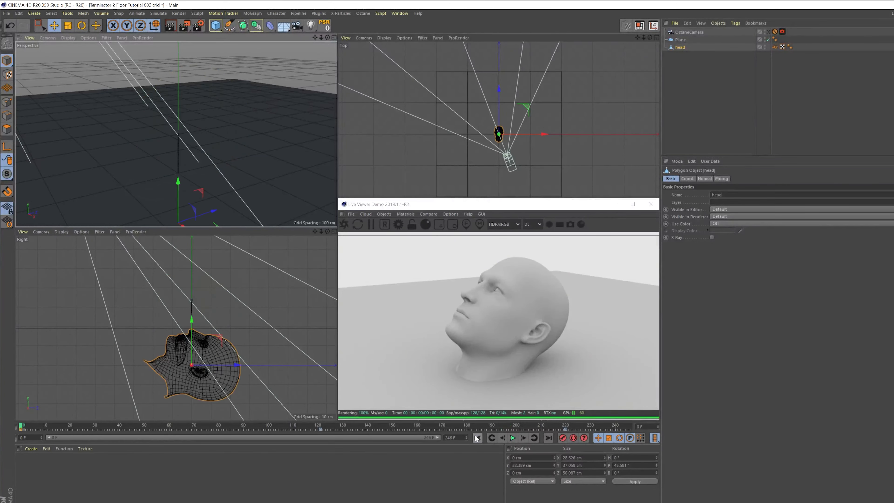
pyautogui.click(513, 439)
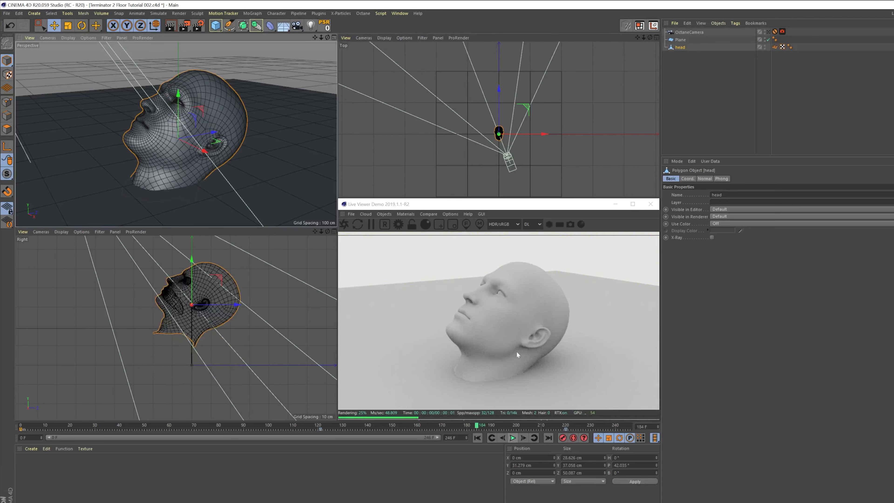
pyautogui.moveTo(328, 37)
pyautogui.mouseDown()
pyautogui.moveTo(299, 52)
pyautogui.moveTo(316, 38)
pyautogui.mouseUp()
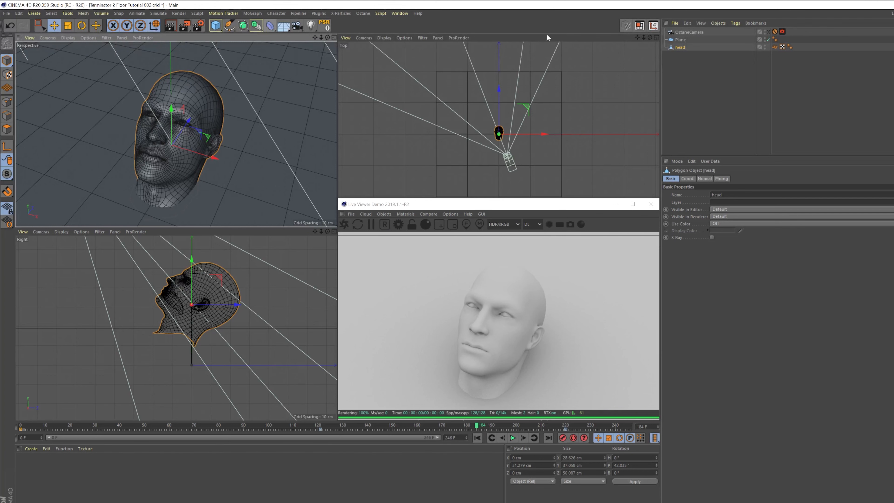
# Step: Add a Collision deformer under the plane, assign the head as its collider and set the solver to Inside (Stretch)
pyautogui.click(681, 40)
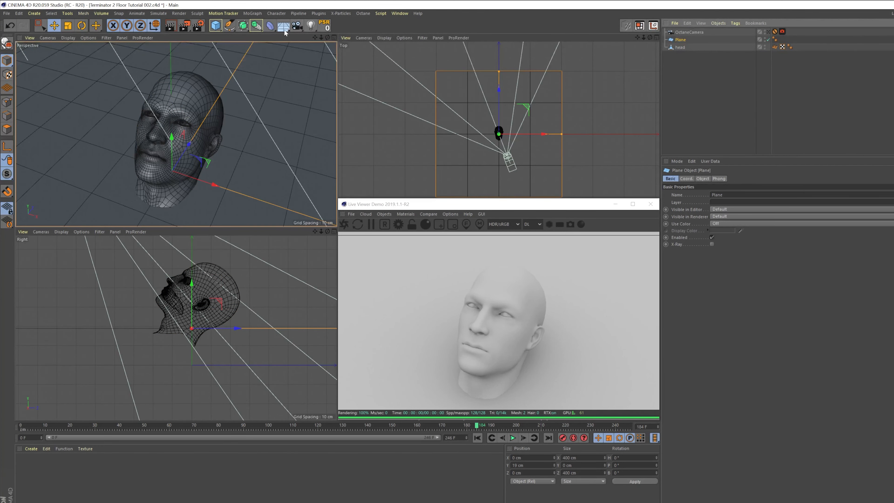
pyautogui.click(270, 26)
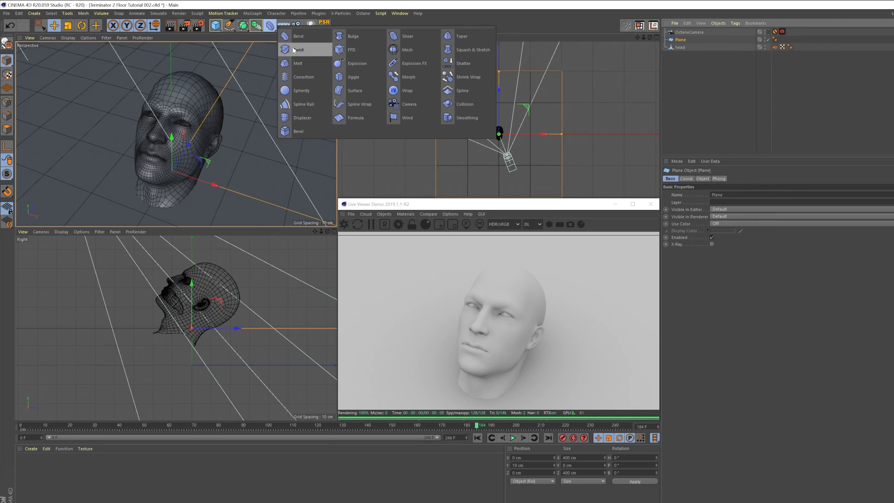
pyautogui.click(464, 105)
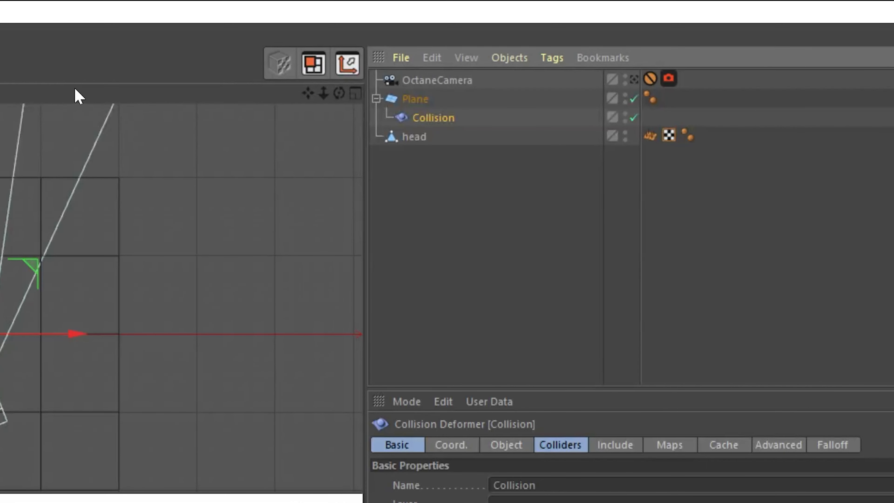
pyautogui.click(416, 137)
pyautogui.moveTo(419, 143); pyautogui.dragTo(501, 293)
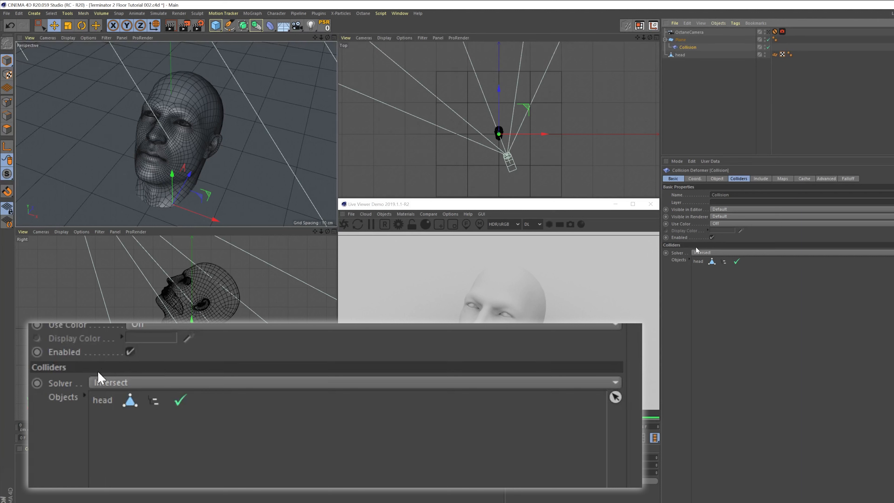
pyautogui.click(732, 254)
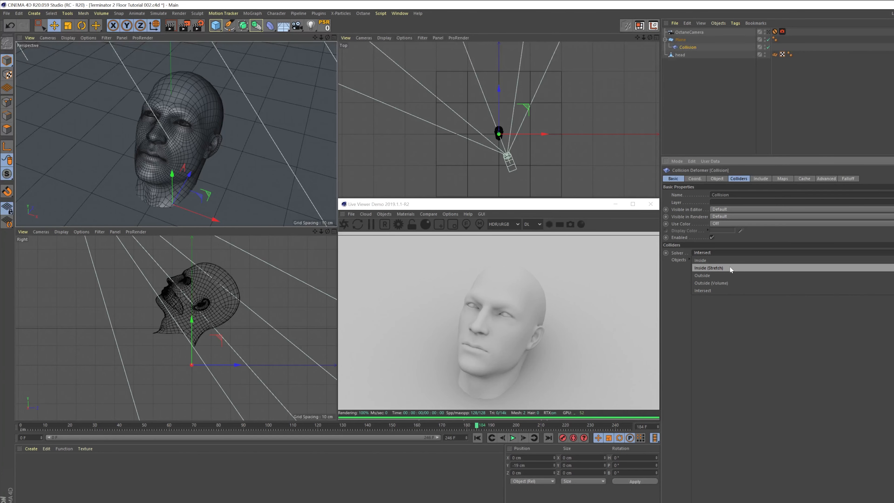
pyautogui.click(729, 267)
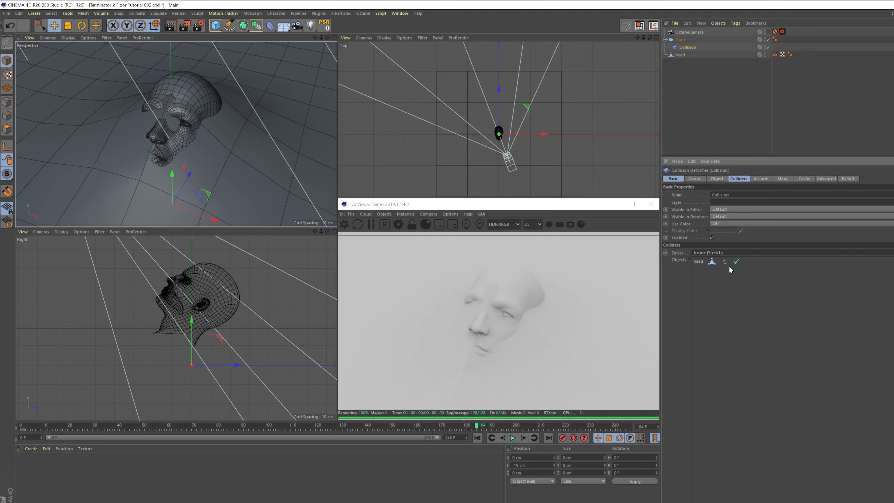
# Step: Hide the head in both the editor and the renderer, and return to frame 0
pyautogui.click(766, 53)
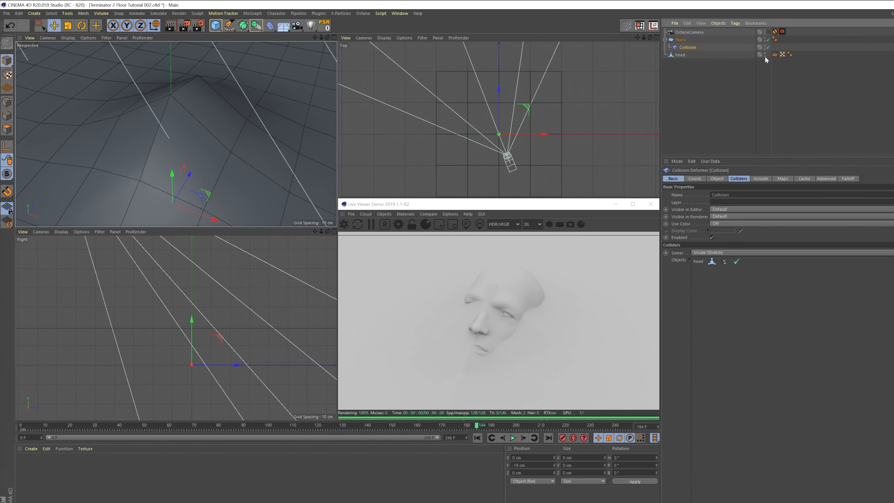
pyautogui.click(766, 56)
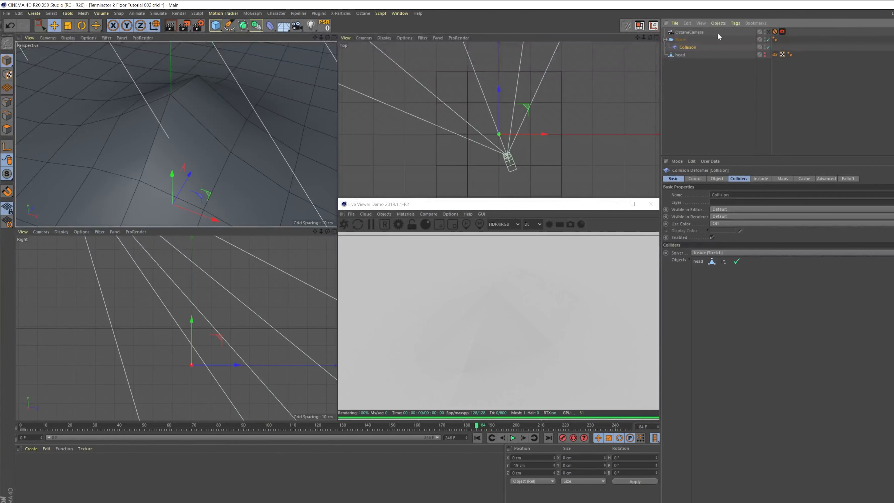
pyautogui.click(479, 440)
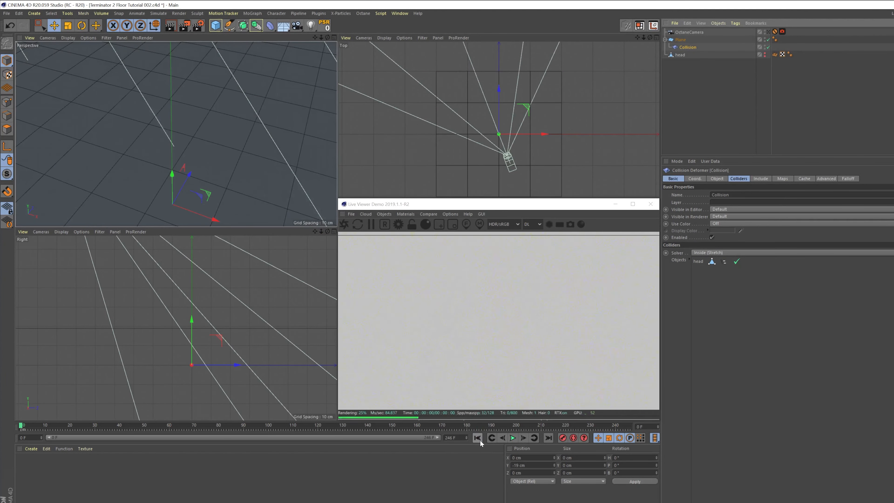
# Step: Make the Octane camera the active camera of the perspective view again
pyautogui.click(49, 38)
pyautogui.moveTo(61, 56)
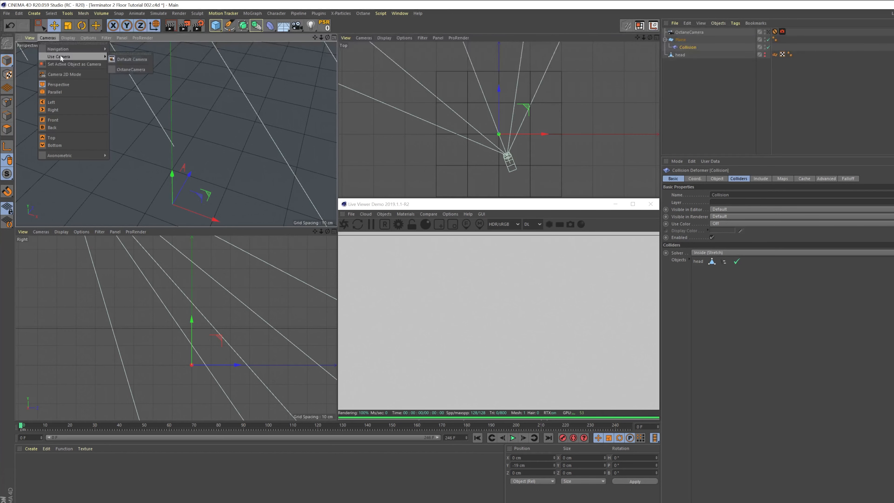
pyautogui.click(130, 71)
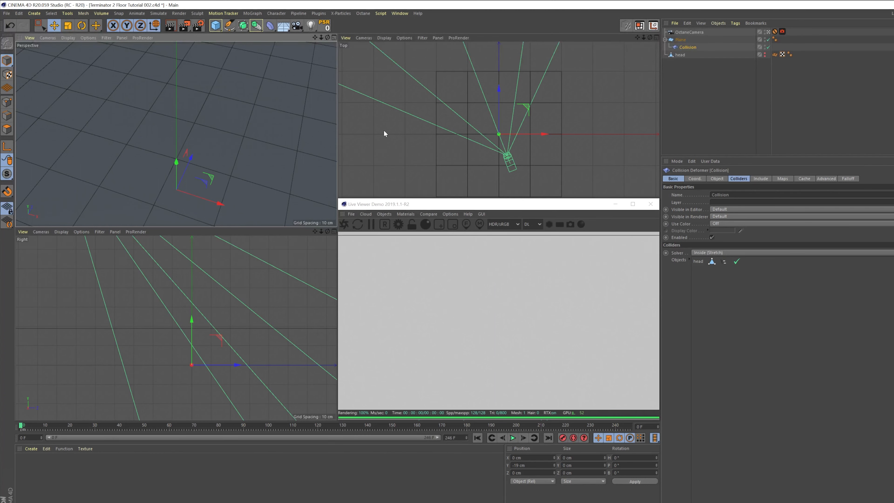
# Step: Scale the floor plane down uniformly to about 219 cm per side and play the collision animation to frame 176
pyautogui.click(177, 120)
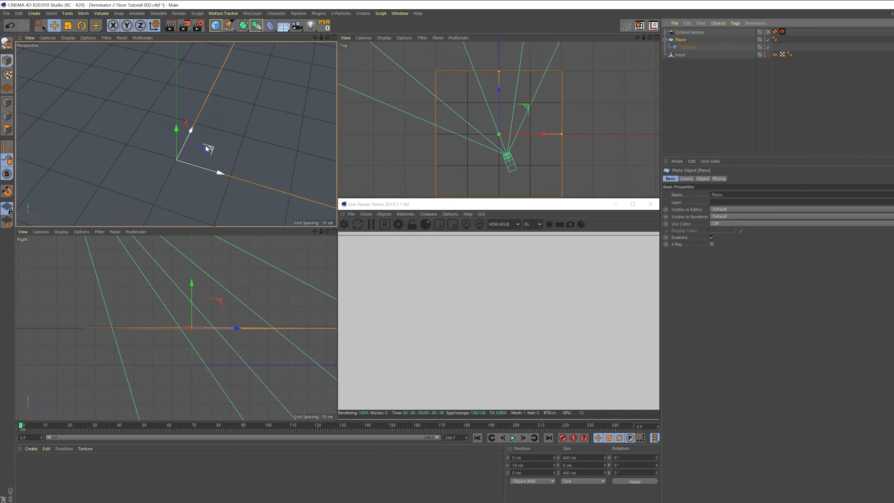
pyautogui.click(67, 26)
pyautogui.moveTo(277, 95); pyautogui.dragTo(134, 176)
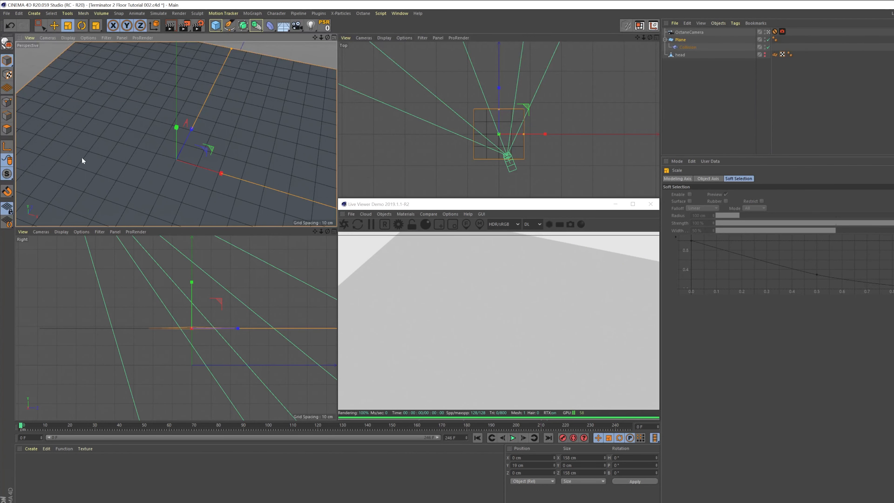
pyautogui.moveTo(243, 133); pyautogui.dragTo(359, 102)
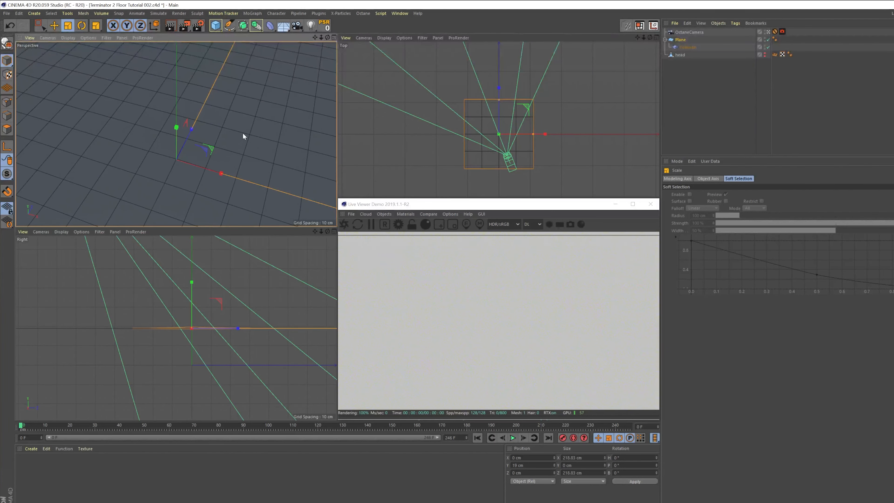
pyautogui.click(513, 438)
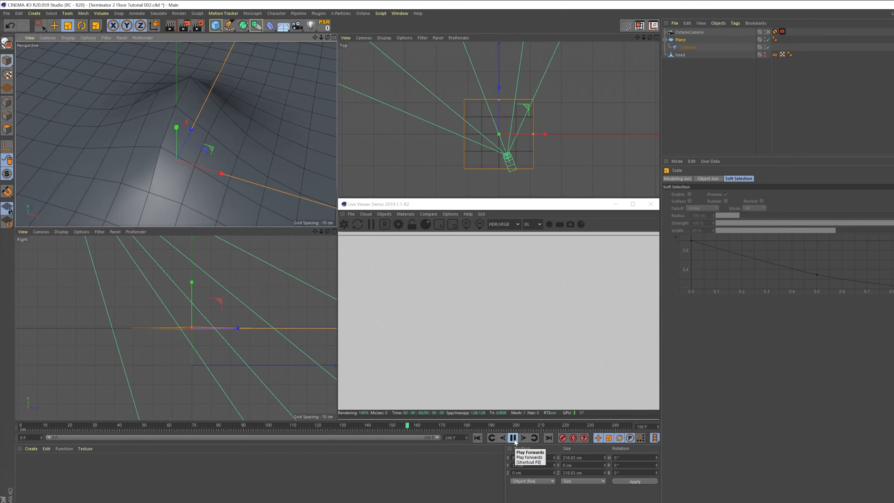
pyautogui.click(513, 438)
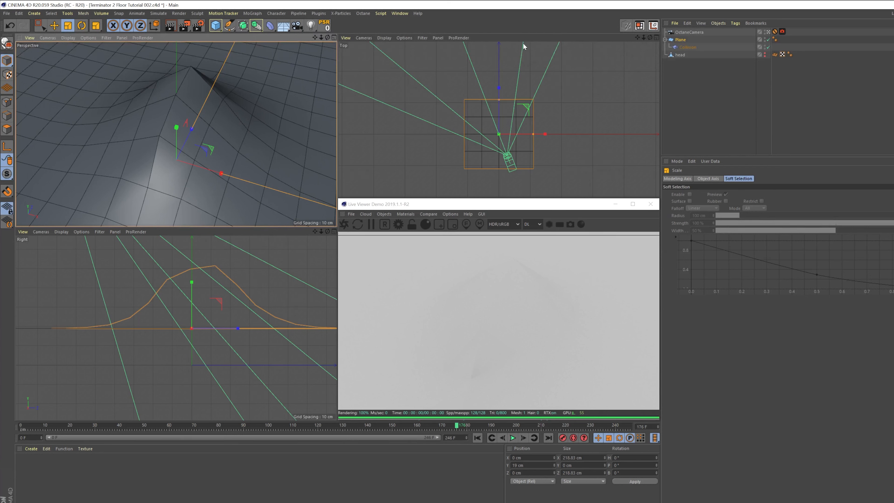
# Step: Set the plane's width segments and height segments to 200 each
pyautogui.click(679, 40)
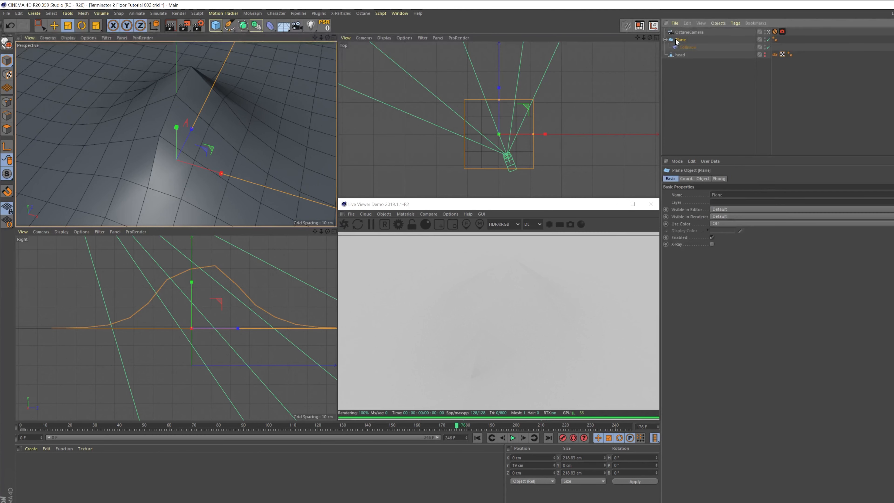
pyautogui.click(704, 178)
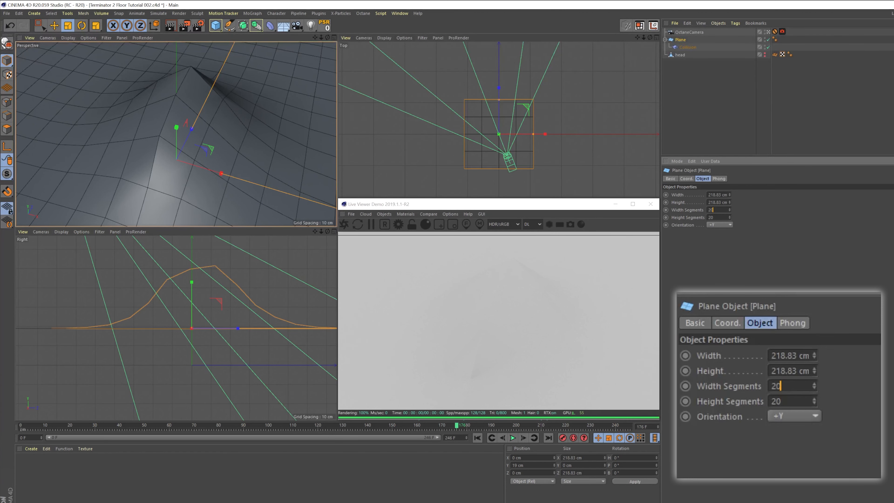
pyautogui.write('0')
pyautogui.press('Return')
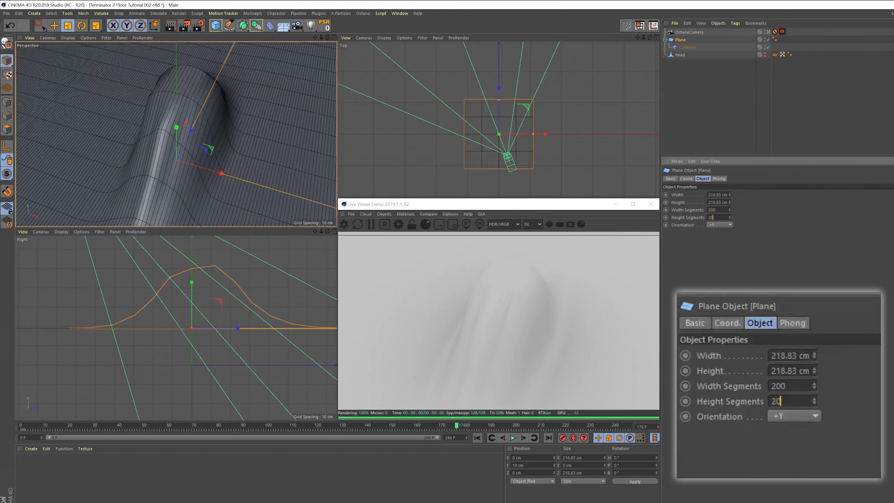
pyautogui.write('0')
pyautogui.press('Return')
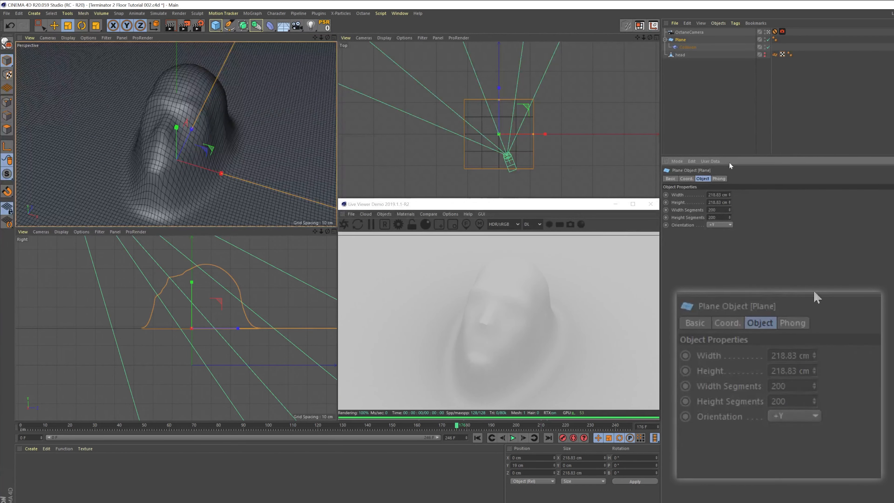
# Step: Play the animation from the first frame to frame 199 to check the finer plane deforming over the head
pyautogui.click(704, 117)
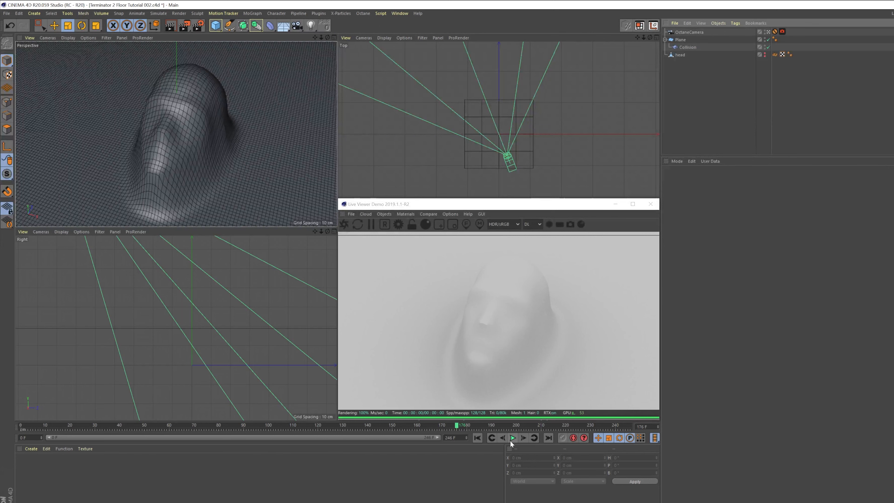
pyautogui.click(477, 437)
pyautogui.click(512, 439)
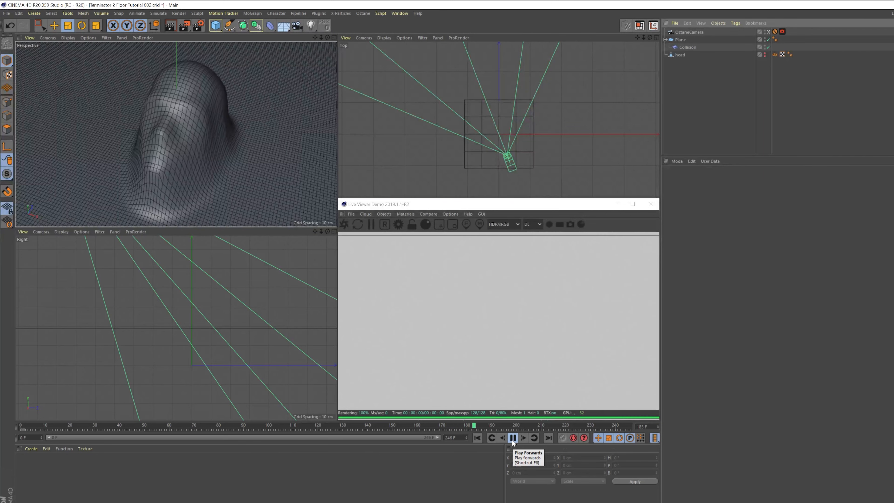
pyautogui.click(512, 437)
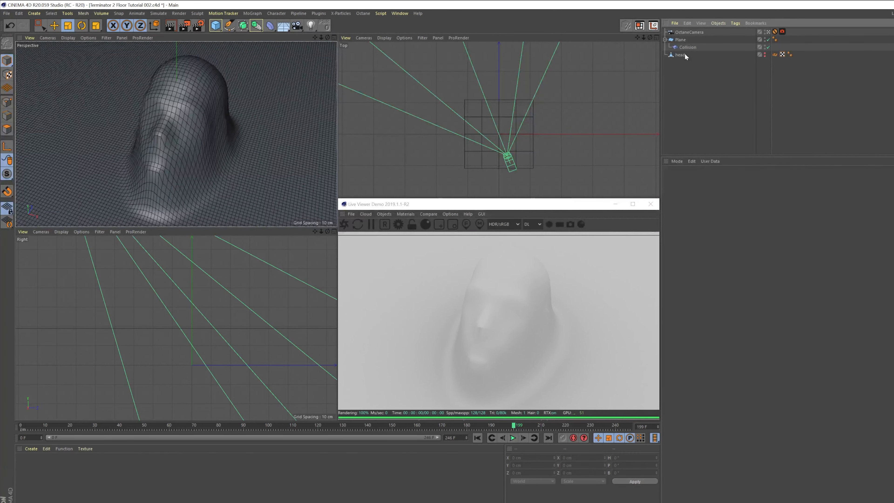
# Step: Raise the plane's width segments and height segments to 400 each
pyautogui.click(684, 40)
pyautogui.click(707, 209)
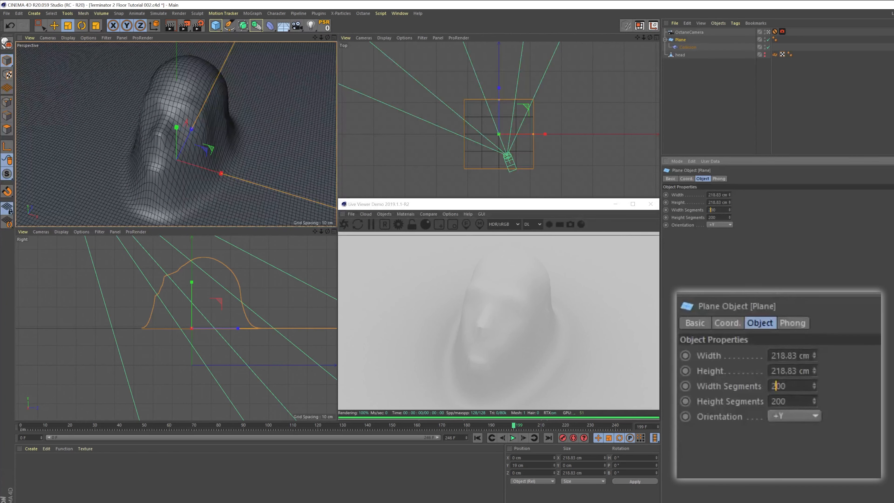
pyautogui.write('4')
pyautogui.press('Tab')
pyautogui.write('4')
pyautogui.press('Return')
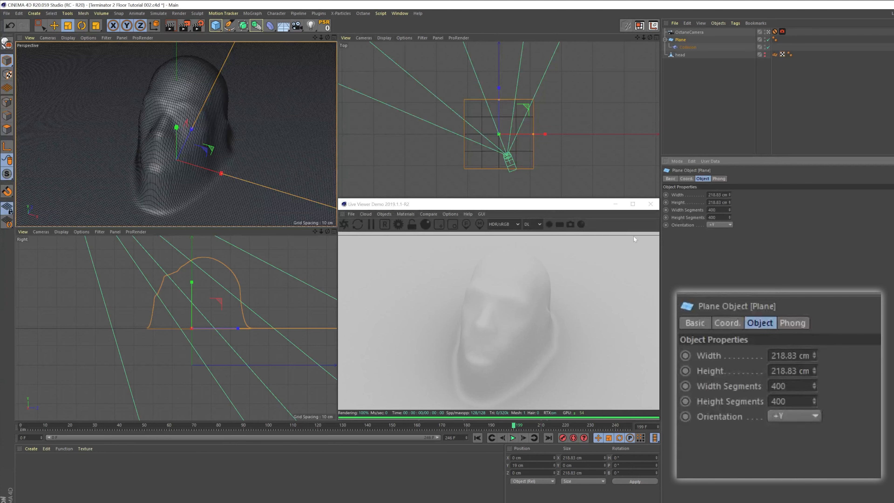
# Step: Set the floor plane's width segments and height segments to 200 each
pyautogui.moveTo(711, 210); pyautogui.dragTo(707, 218)
pyautogui.write('2')
pyautogui.write('2')
pyautogui.click(701, 260)
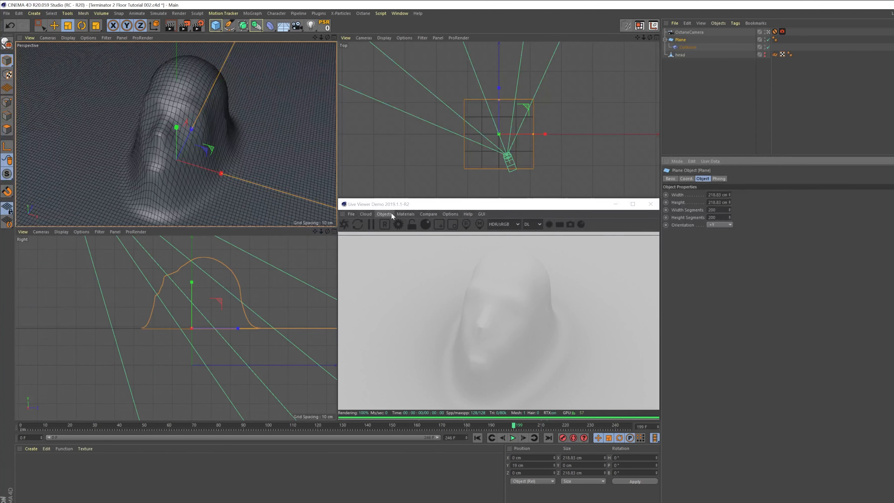
# Step: Create an Octane Glossy material and name it Checker Floor
pyautogui.click(403, 213)
pyautogui.moveTo(409, 248)
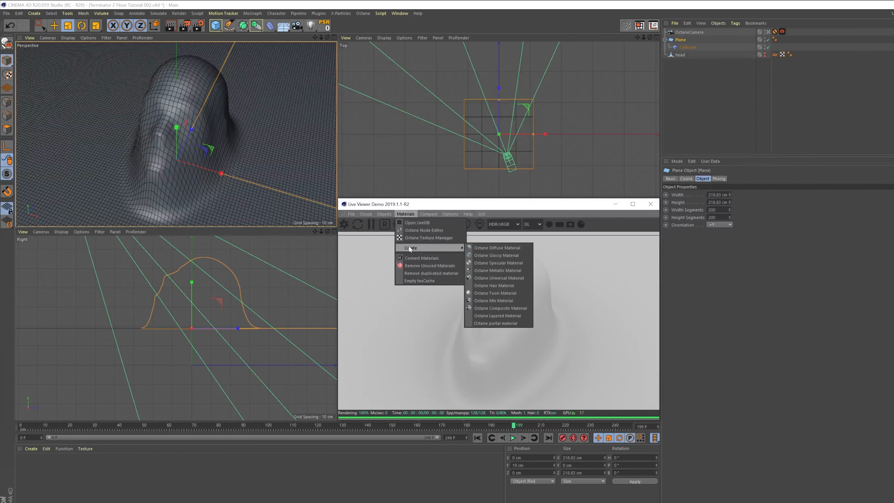
pyautogui.click(497, 255)
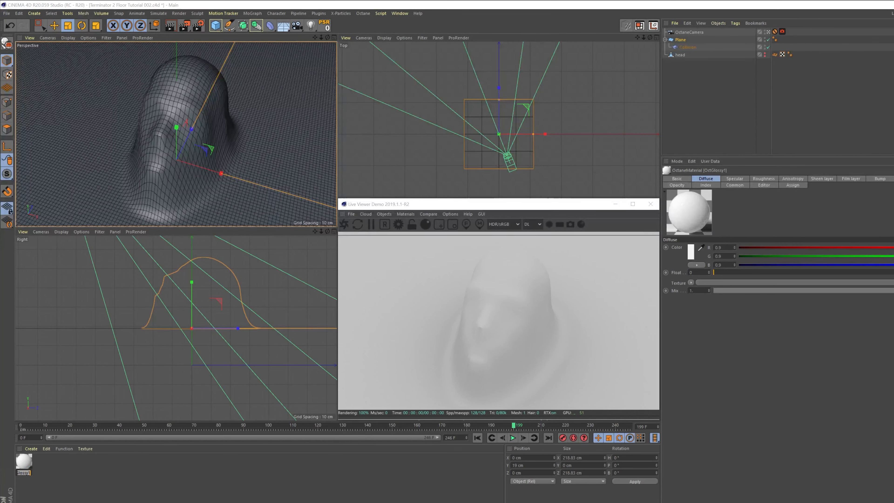
pyautogui.write('checker Floor')
pyautogui.press('Return')
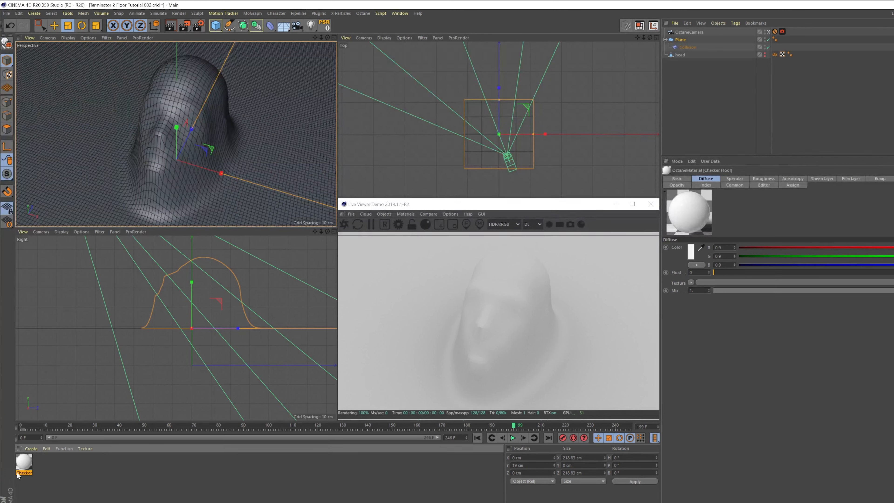
# Step: Apply the Checker Floor material to the floor plane and save the scene
pyautogui.moveTo(37, 442); pyautogui.dragTo(285, 161)
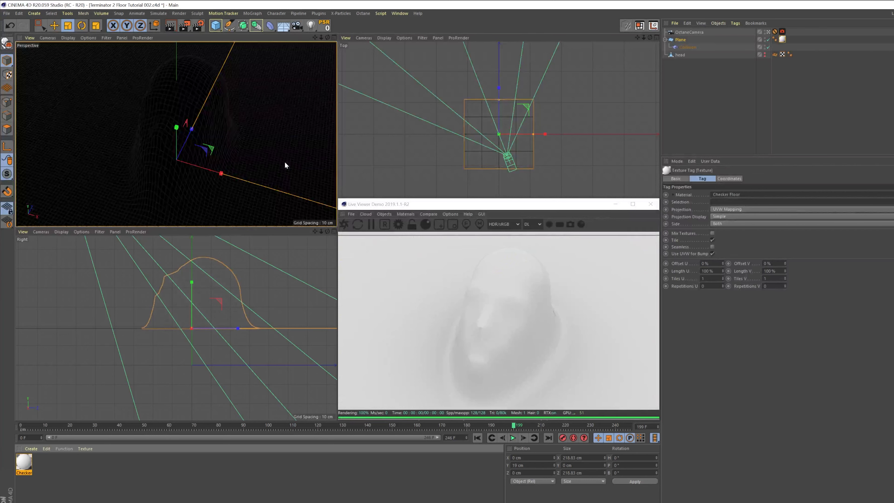
pyautogui.hotkey('ctrl', 's')
# Step: Open the Checker Floor material in the Octane Node Editor, enlarging the editor window and making room beside the material node
pyautogui.click(24, 464)
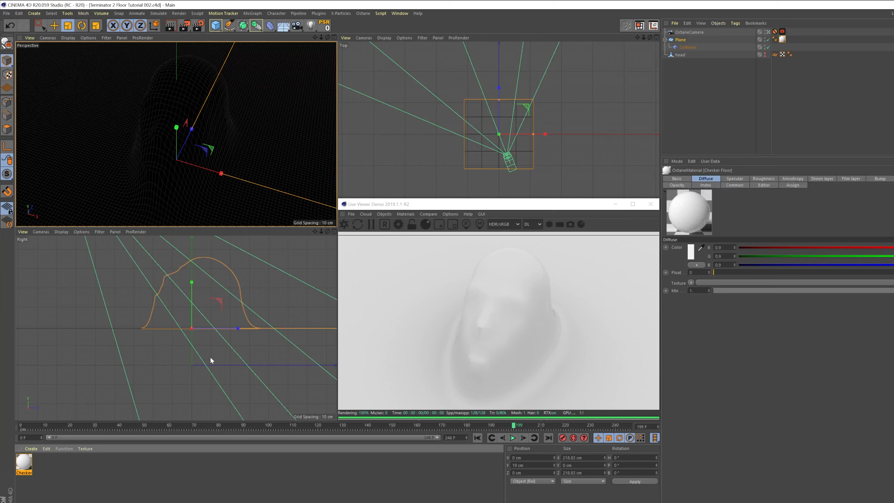
pyautogui.click(674, 180)
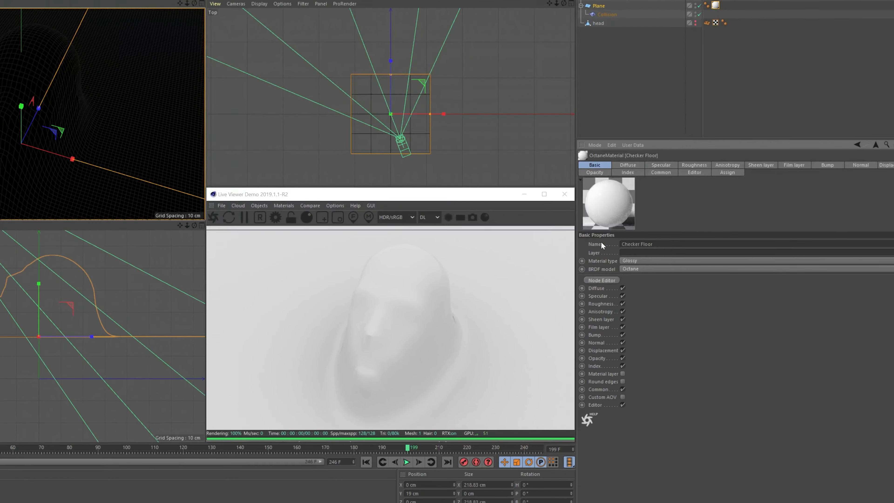
pyautogui.click(540, 281)
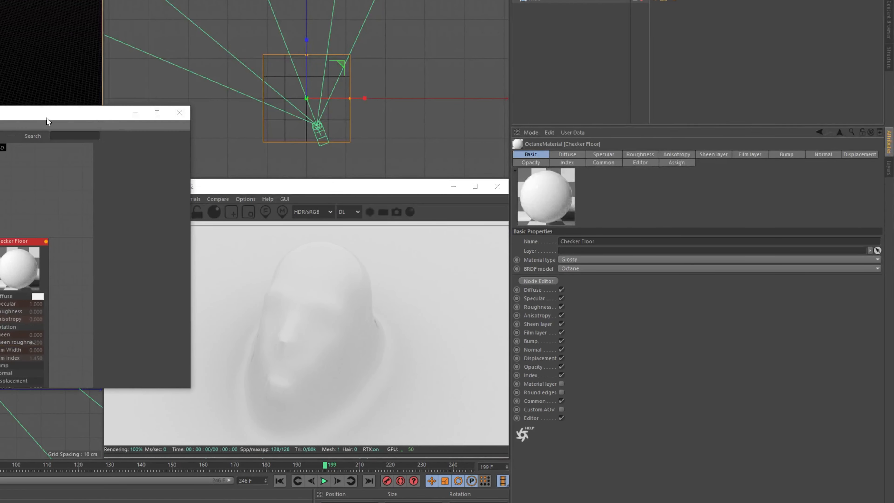
pyautogui.moveTo(236, 79); pyautogui.dragTo(636, 53)
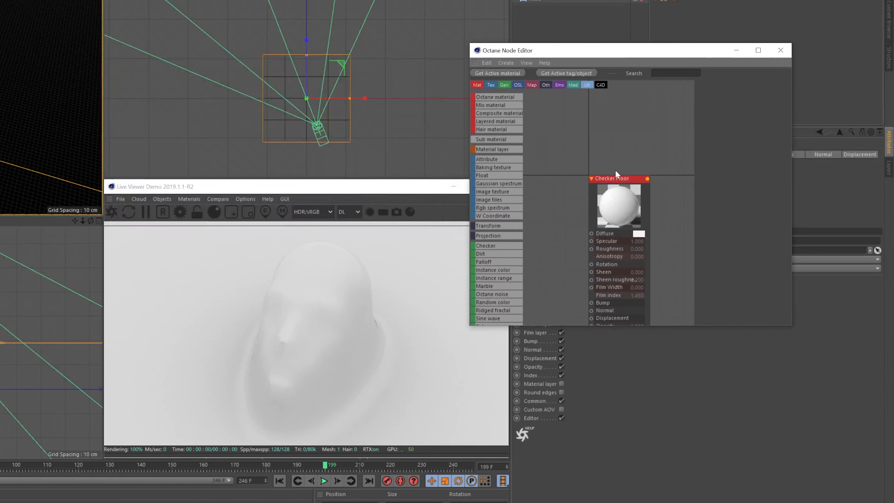
pyautogui.moveTo(791, 329); pyautogui.dragTo(891, 328)
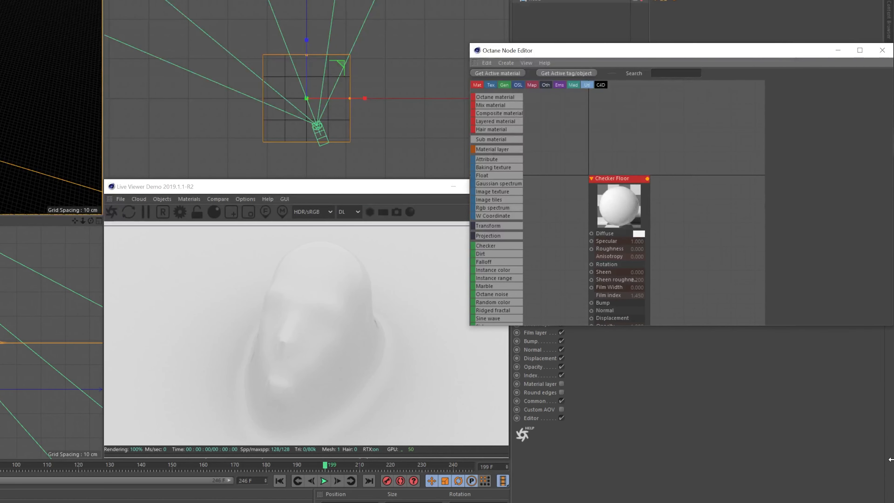
pyautogui.moveTo(734, 327); pyautogui.dragTo(722, 495)
pyautogui.moveTo(616, 213); pyautogui.dragTo(688, 167)
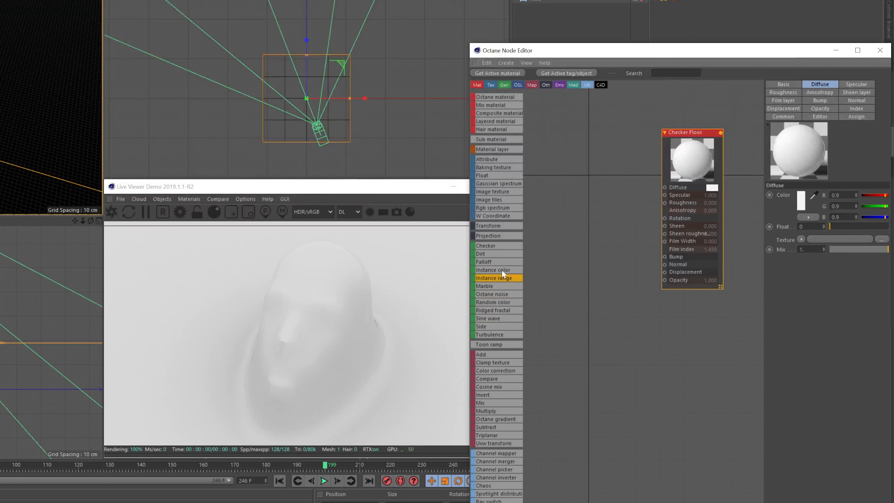
# Step: Add a Checker node and connect it to the Diffuse input of the Checker Floor material
pyautogui.moveTo(490, 246); pyautogui.dragTo(585, 203)
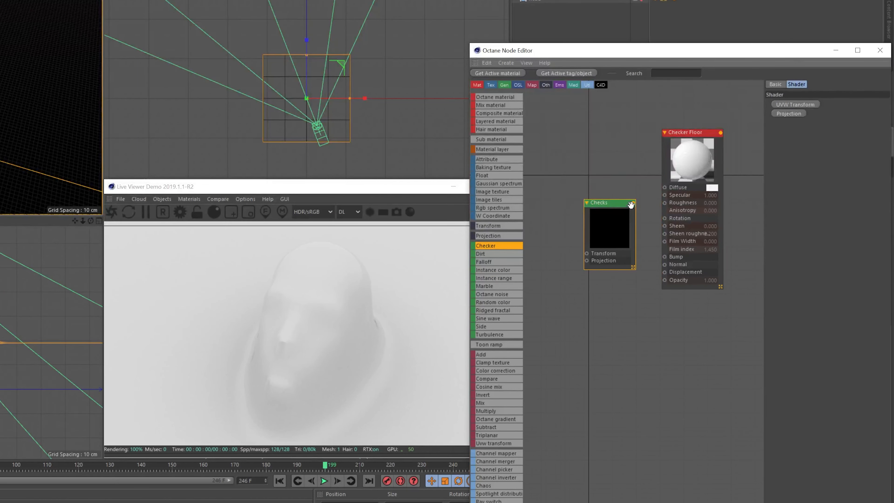
pyautogui.moveTo(633, 204); pyautogui.dragTo(665, 191)
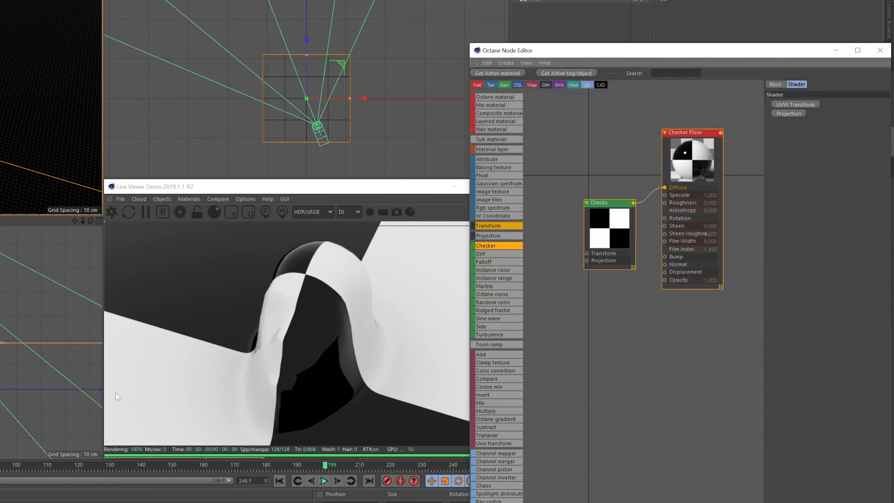
pyautogui.moveTo(570, 57); pyautogui.dragTo(535, 27)
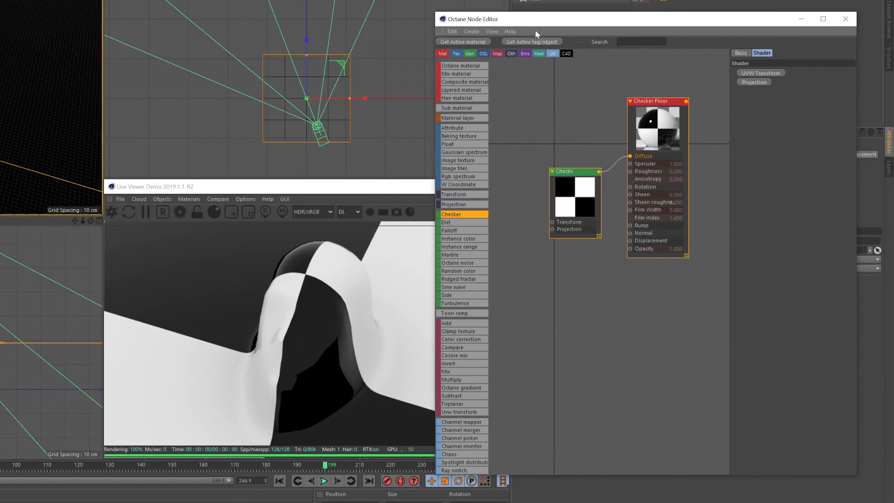
# Step: Add an Octane noise node and connect it to the Roughness input of the Checker Floor material
pyautogui.moveTo(457, 262); pyautogui.dragTo(530, 266)
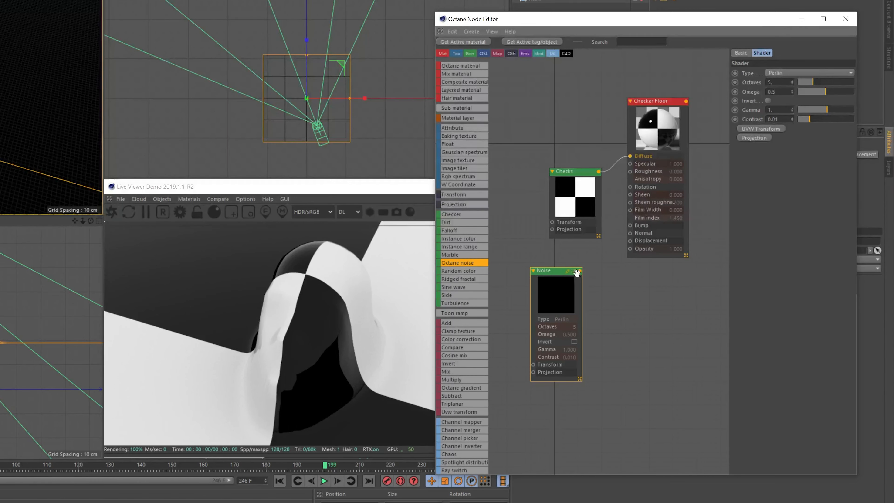
pyautogui.moveTo(579, 270); pyautogui.dragTo(630, 171)
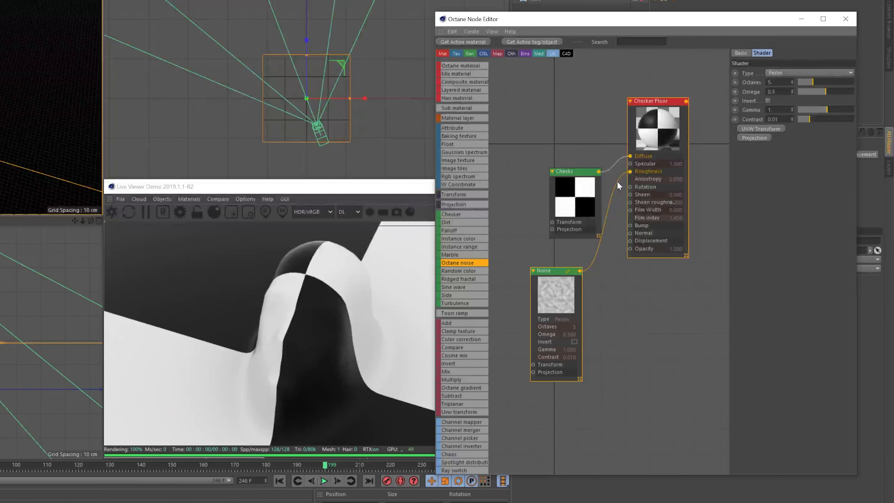
pyautogui.moveTo(550, 302); pyautogui.dragTo(550, 302)
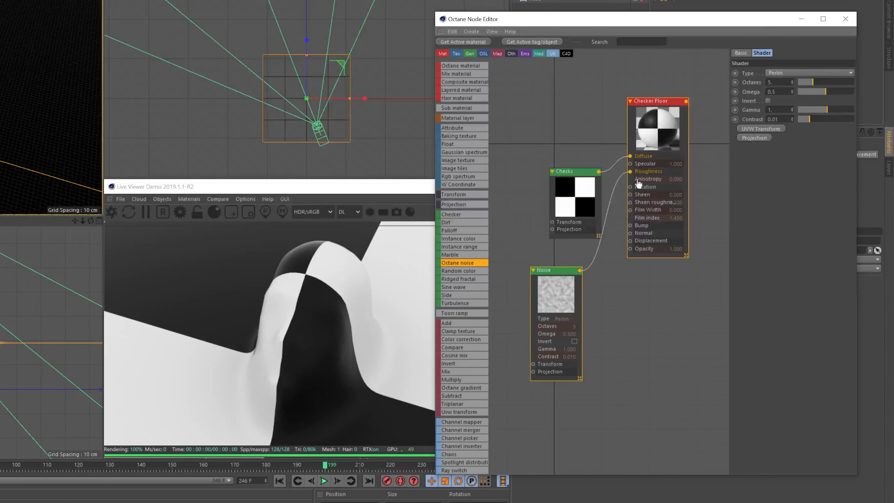
# Step: Add a UVW Transform to the Noise node and scale it down uniformly to about 0.053
pyautogui.click(765, 129)
pyautogui.moveTo(610, 381); pyautogui.dragTo(649, 363, button='middle')
pyautogui.scroll(1, 649, 363)
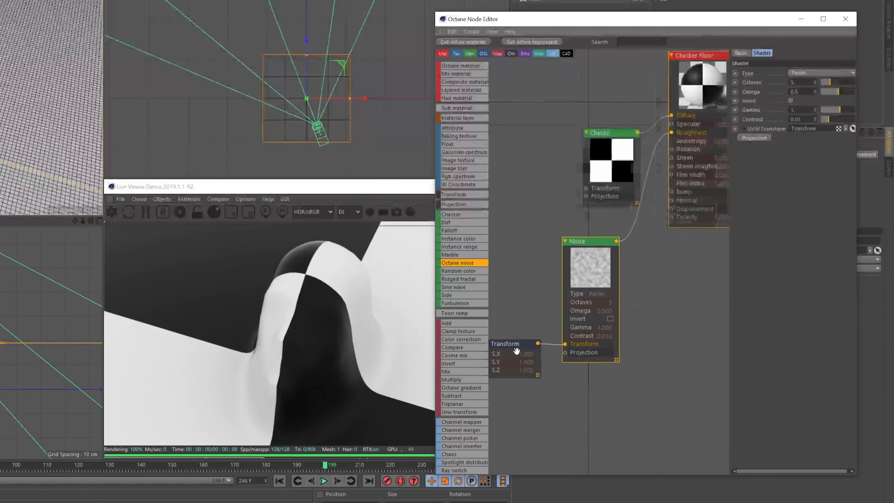
pyautogui.scroll(-2, 516, 350)
pyautogui.click(509, 346)
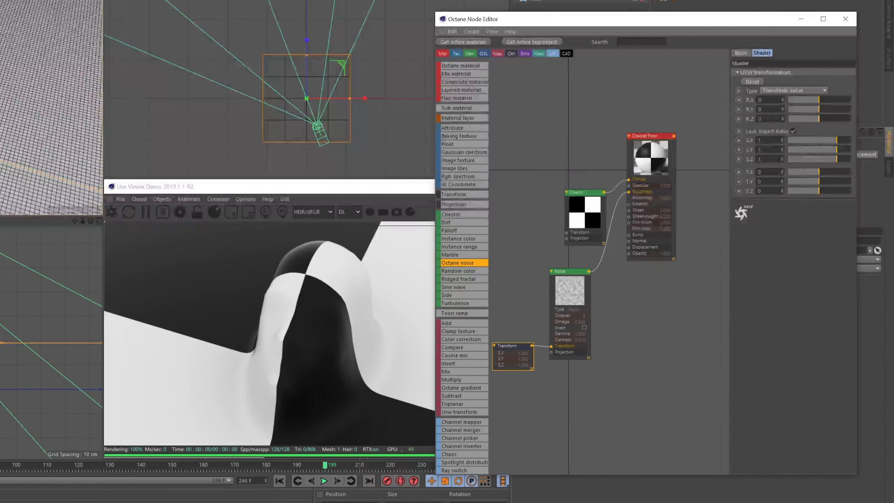
pyautogui.moveTo(818, 140); pyautogui.dragTo(816, 141)
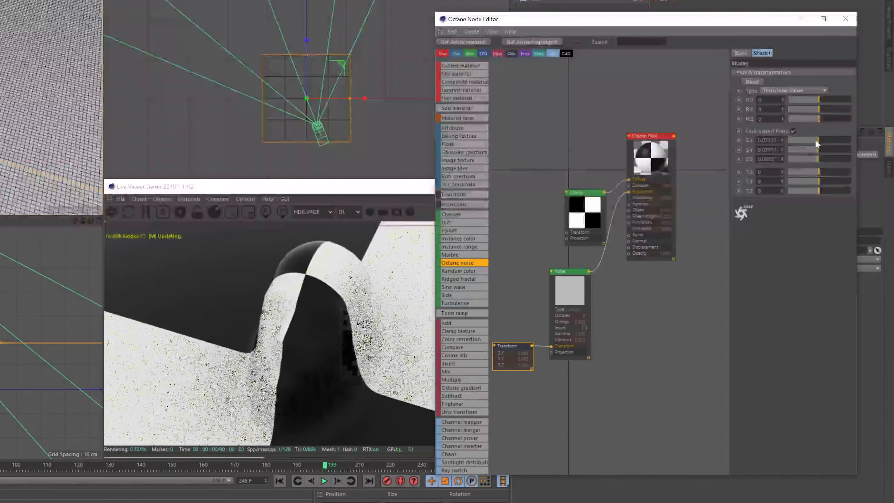
# Step: Solo the Noise node in the live render and reduce its Transform scale uniformly to about 0.032
pyautogui.rightClick(574, 287)
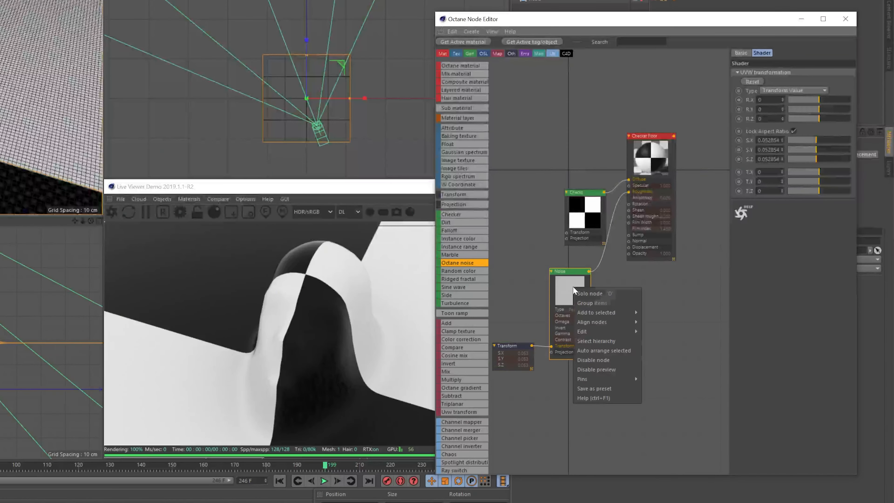
pyautogui.click(602, 293)
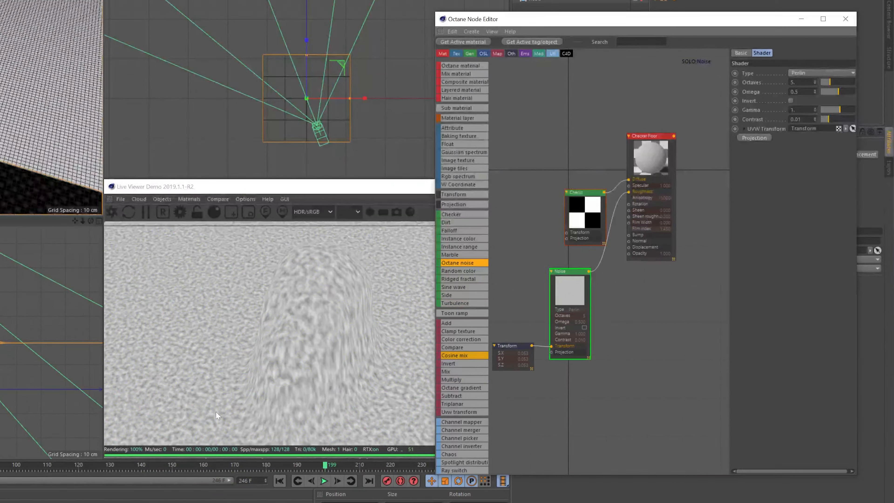
pyautogui.click(516, 346)
pyautogui.moveTo(806, 139); pyautogui.dragTo(811, 140)
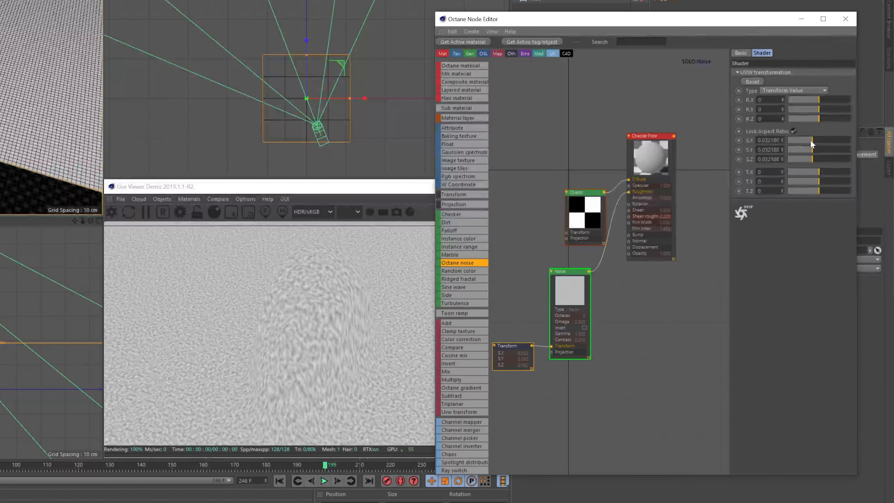
# Step: Try the Turbulence, Circular and Chips types on the Noise node, and return the type to Perlin
pyautogui.click(520, 296)
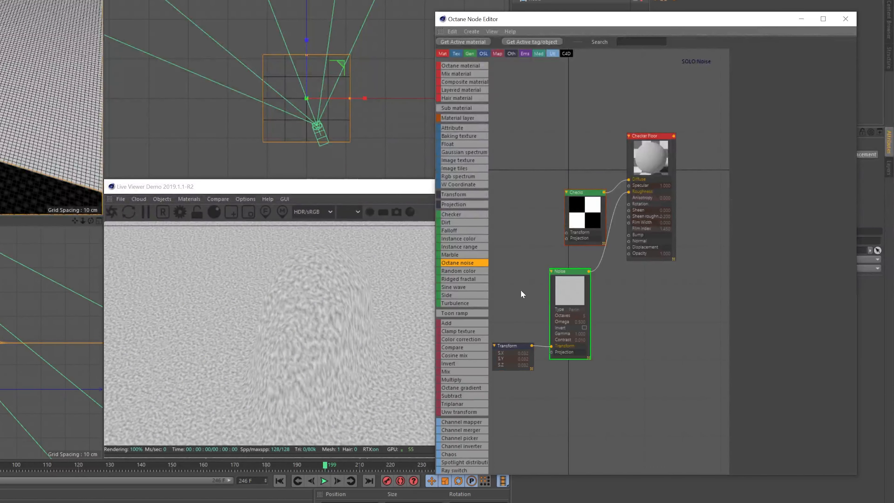
pyautogui.click(567, 280)
pyautogui.moveTo(729, 149); pyautogui.dragTo(679, 160)
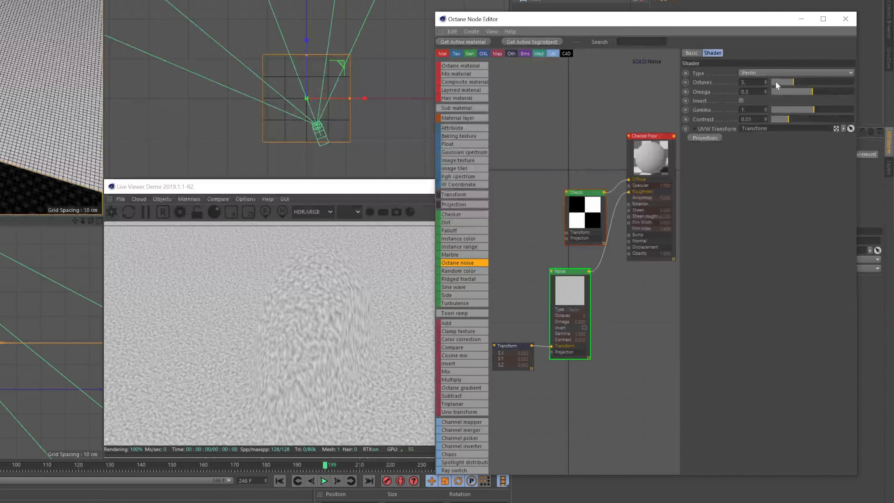
pyautogui.click(793, 74)
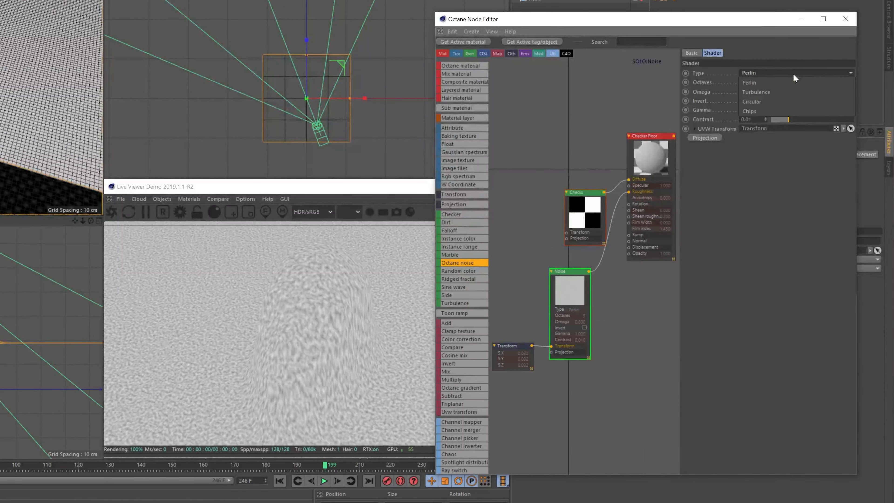
pyautogui.click(796, 89)
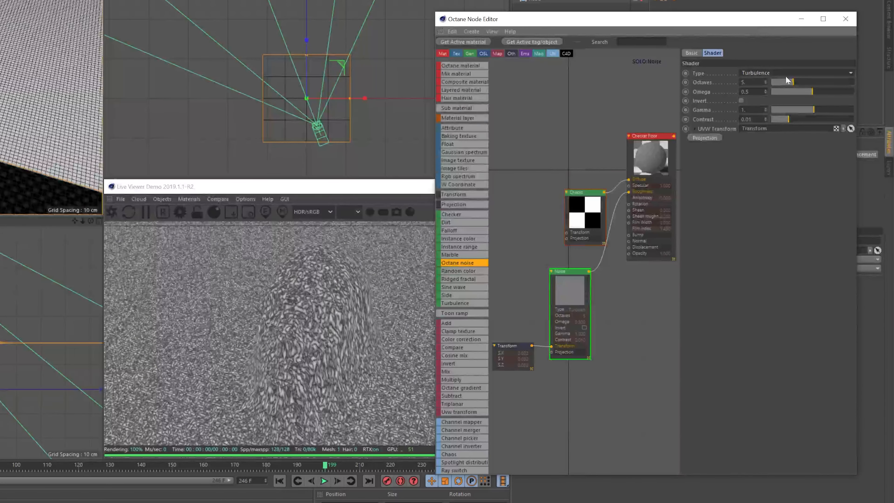
pyautogui.click(770, 73)
pyautogui.click(772, 97)
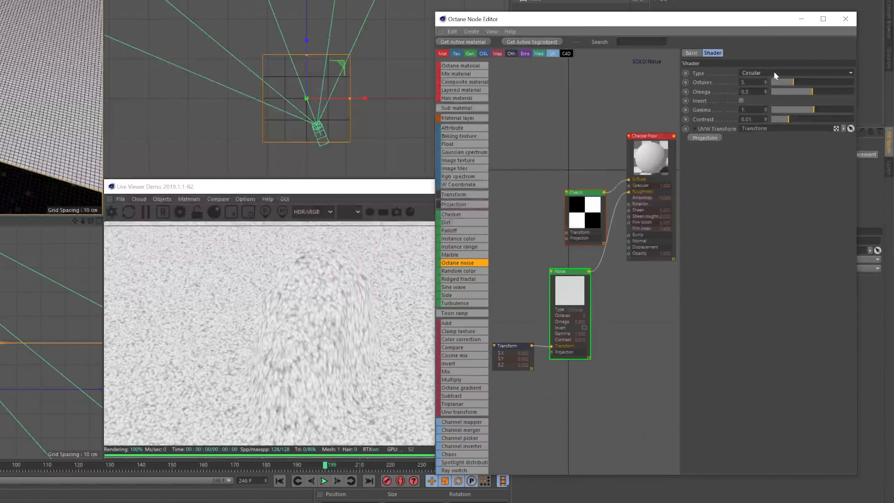
pyautogui.click(774, 71)
pyautogui.click(774, 108)
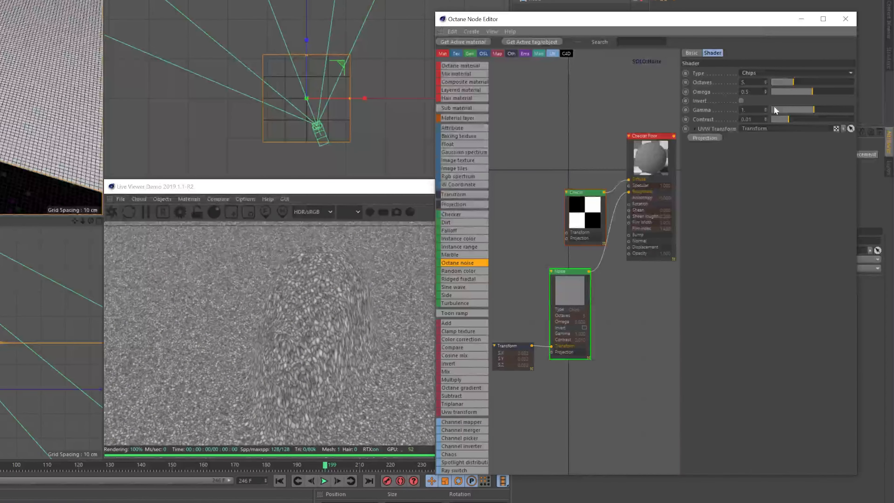
pyautogui.click(773, 74)
pyautogui.click(775, 79)
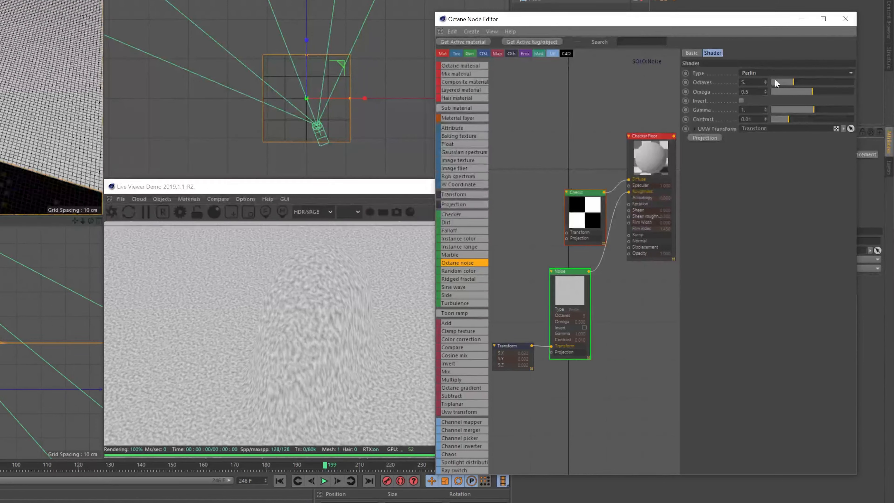
# Step: Set the noise's contrast to about 2.57 and gamma to about 0.75, and turn off the Noise node's solo
pyautogui.moveTo(799, 122)
pyautogui.mouseDown()
pyautogui.moveTo(831, 117)
pyautogui.moveTo(809, 109)
pyautogui.mouseUp()
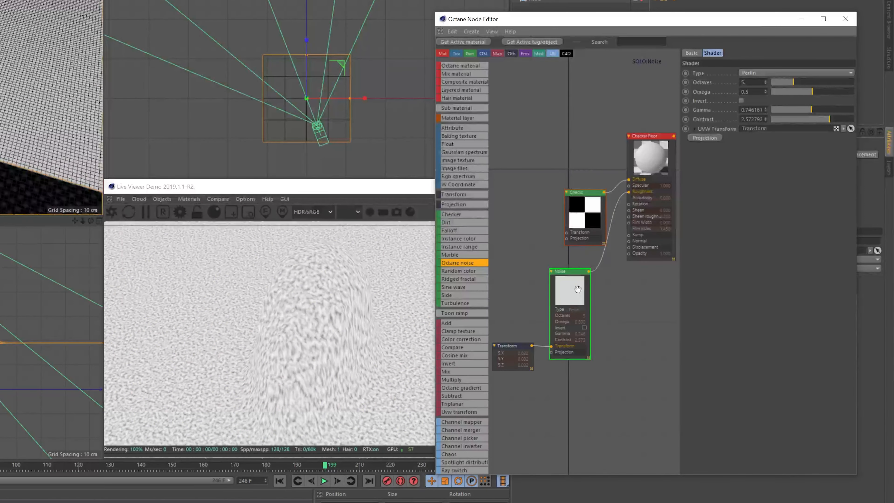
pyautogui.rightClick(567, 298)
pyautogui.click(573, 300)
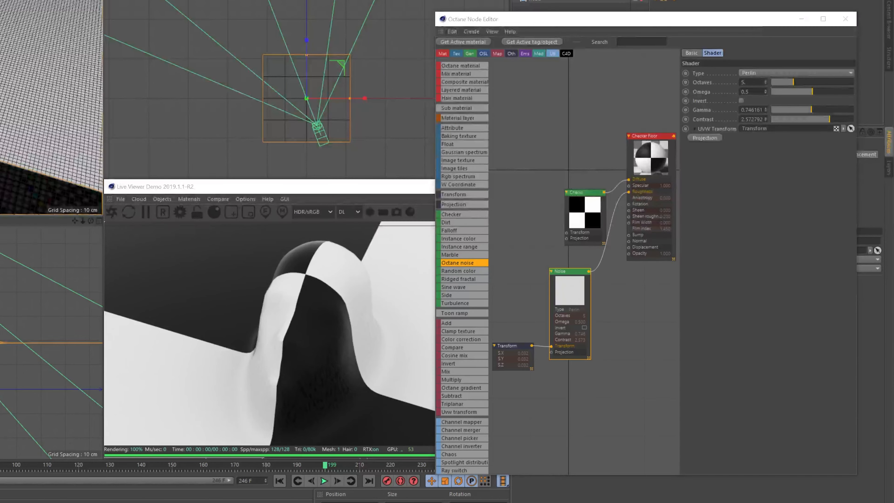
# Step: Examine the noise-driven roughness on the raised head's black check up close in the live render
pyautogui.scroll(-3, 51, 108)
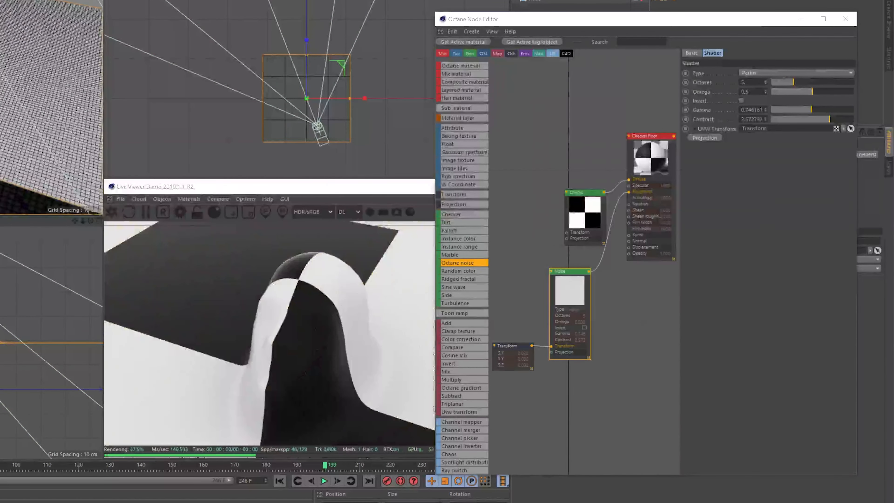
pyautogui.scroll(4, 52, 107)
pyautogui.keyDown('alt'); pyautogui.moveTo(295, 365); pyautogui.dragTo(317, 365, button='right'); pyautogui.keyUp('alt')
pyautogui.keyDown('alt'); pyautogui.moveTo(84, 61); pyautogui.dragTo(69, 5, button='middle'); pyautogui.keyUp('alt')
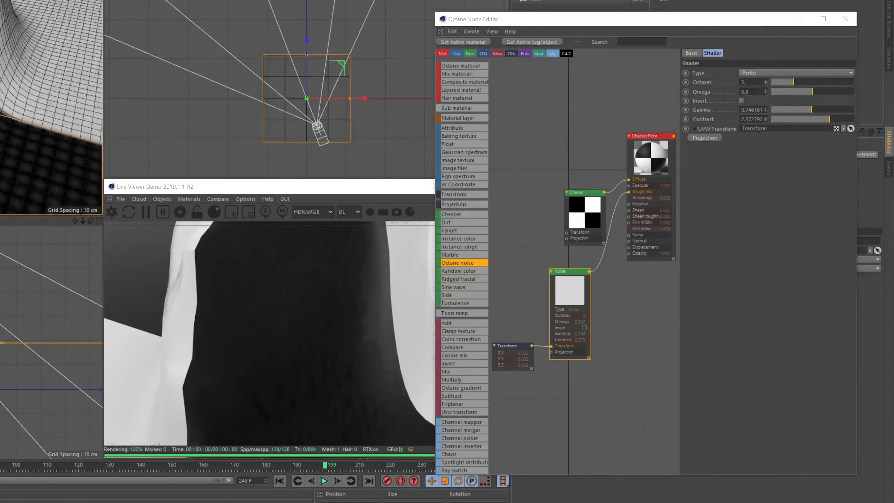